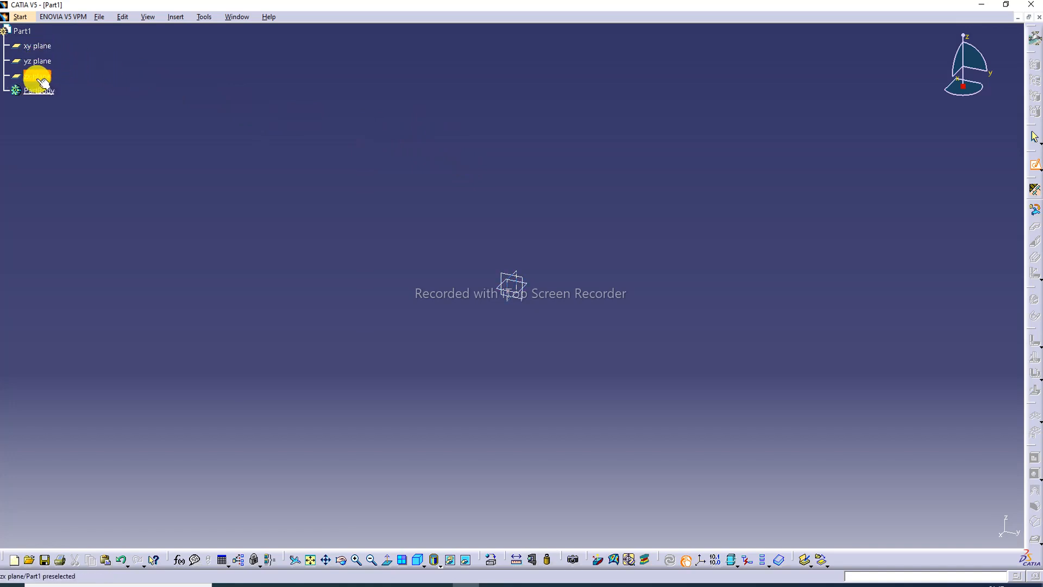
# Open a new sketch on the xy plane
pyautogui.click(43, 46)
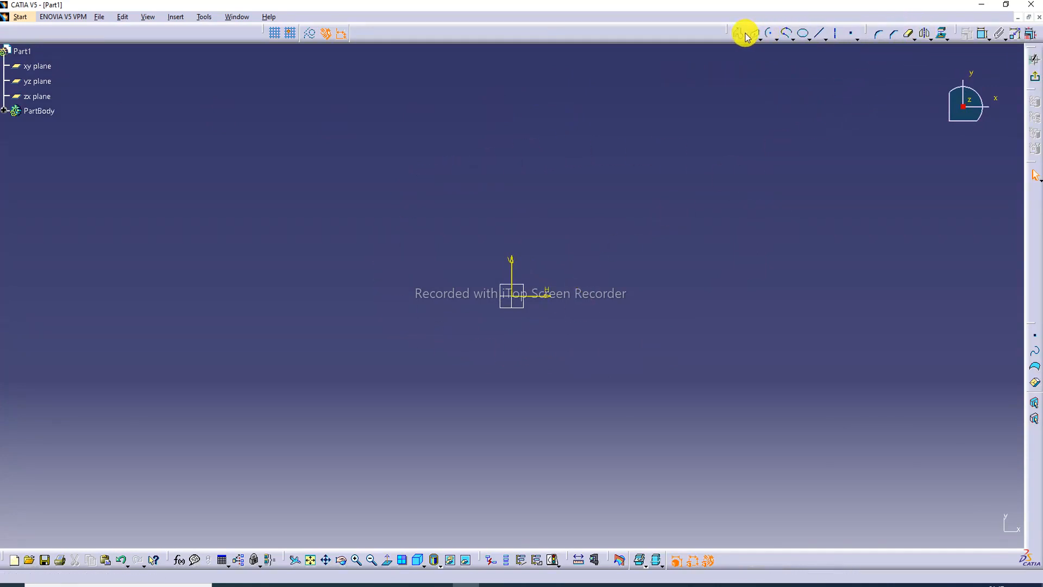
pyautogui.click(850, 33)
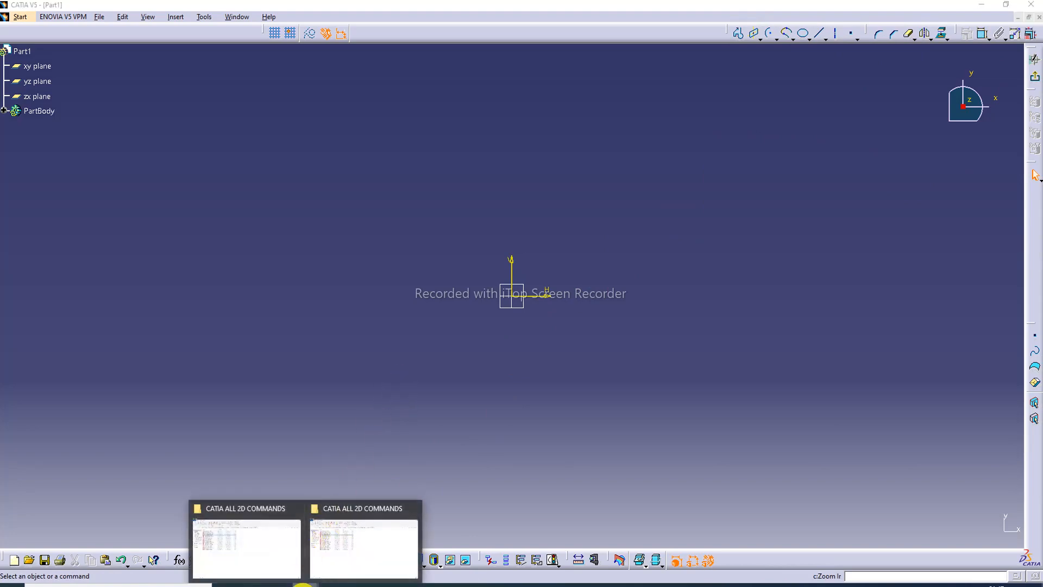
# Switch to the CATIA Lecture-03 PDF, examine its Profile example shapes, and return to the CATIA sketch
pyautogui.moveTo(279, 585)
pyautogui.click(296, 563)
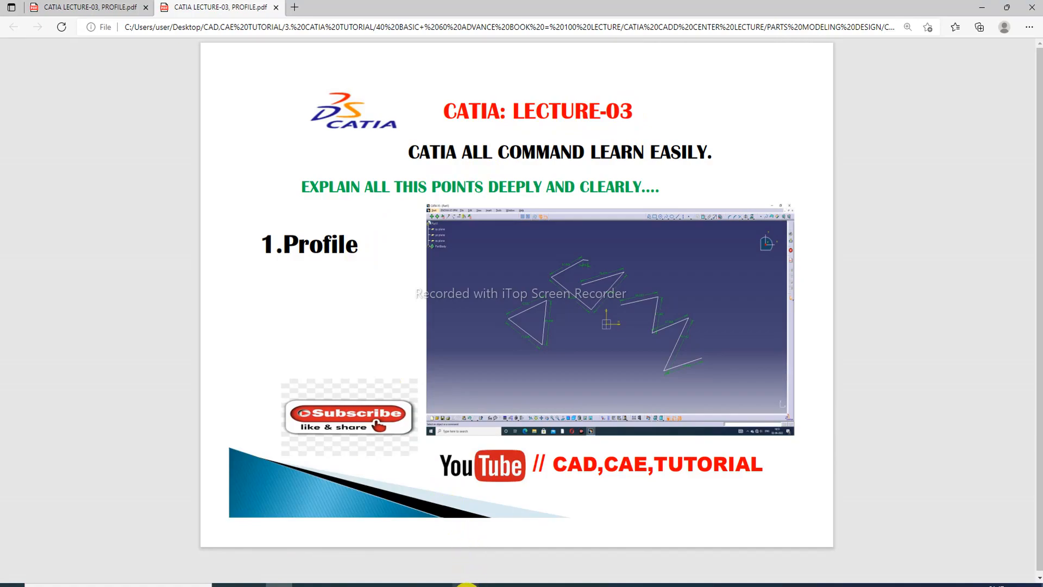
pyautogui.click(466, 584)
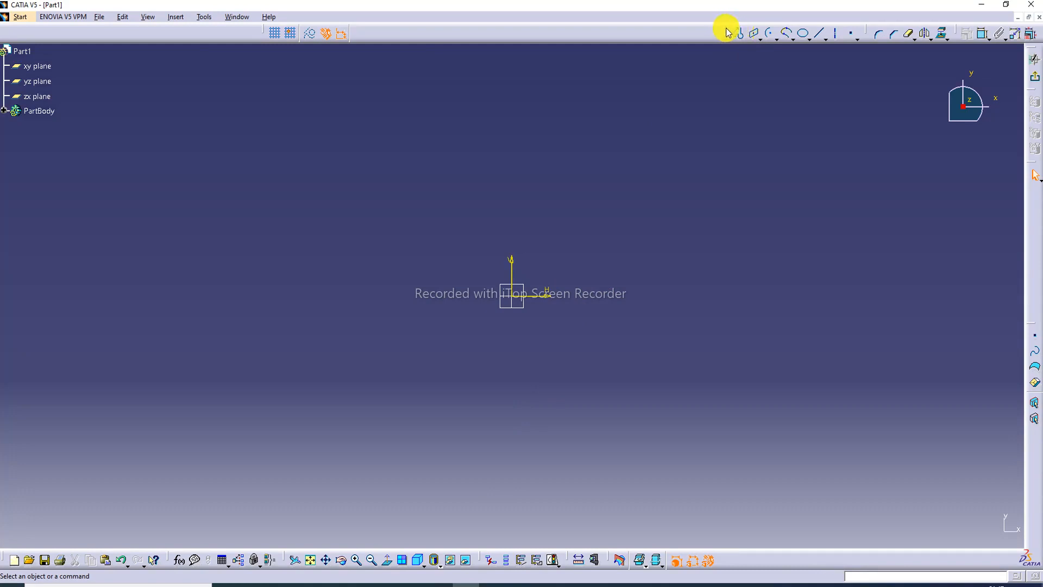
# Rearrange the sketcher toolbars so the profile, operation and constraint commands are spaced apart along their row
pyautogui.moveTo(726, 30); pyautogui.dragTo(503, 30)
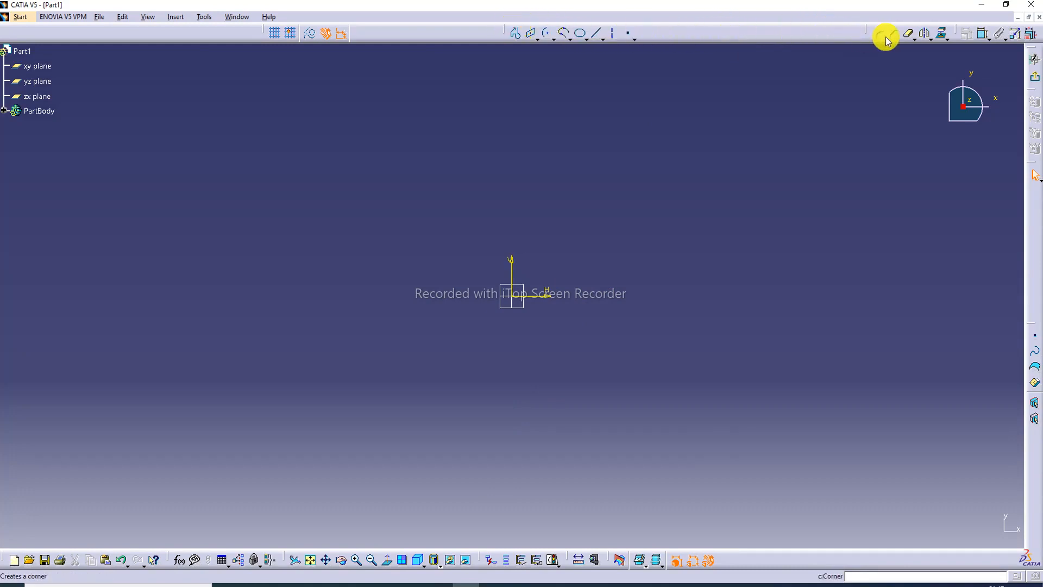
pyautogui.moveTo(866, 31); pyautogui.dragTo(722, 27)
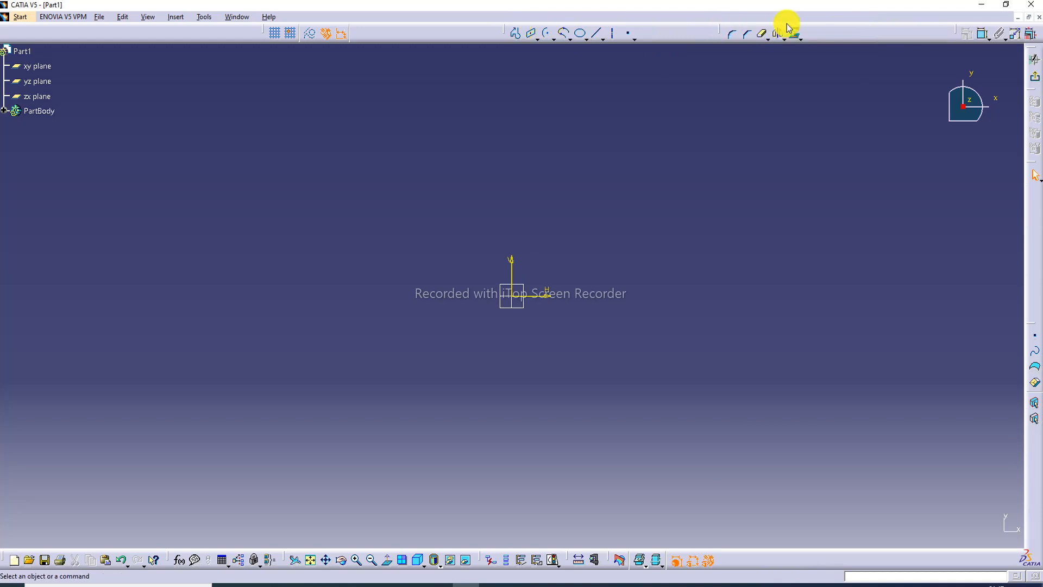
pyautogui.moveTo(959, 33); pyautogui.dragTo(861, 30)
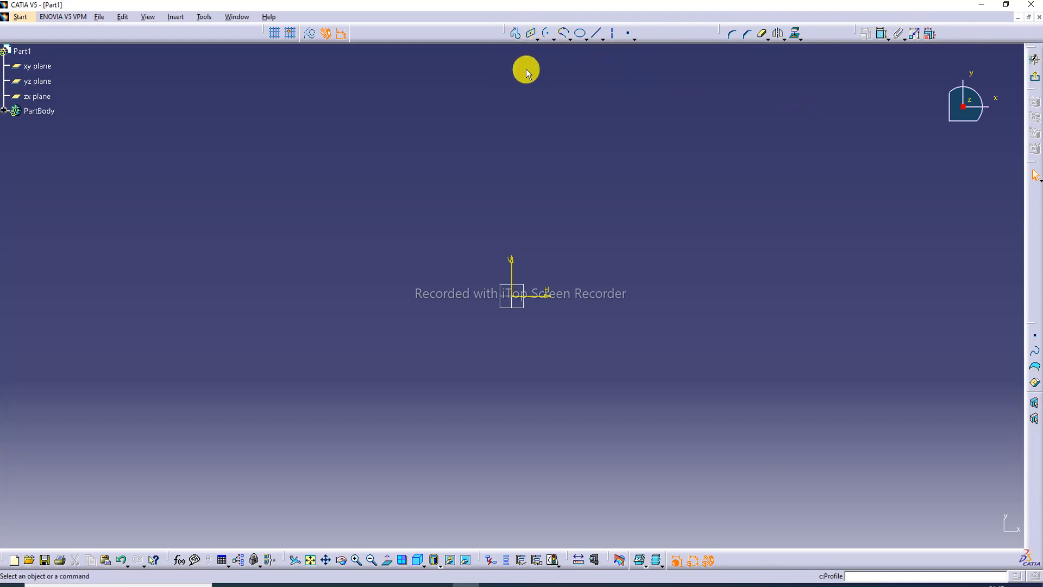
# Start a Profile at the sketch origin with three connected lines: one rising diagonally right, one nearly horizontal, one sloping down to the right
pyautogui.click(516, 35)
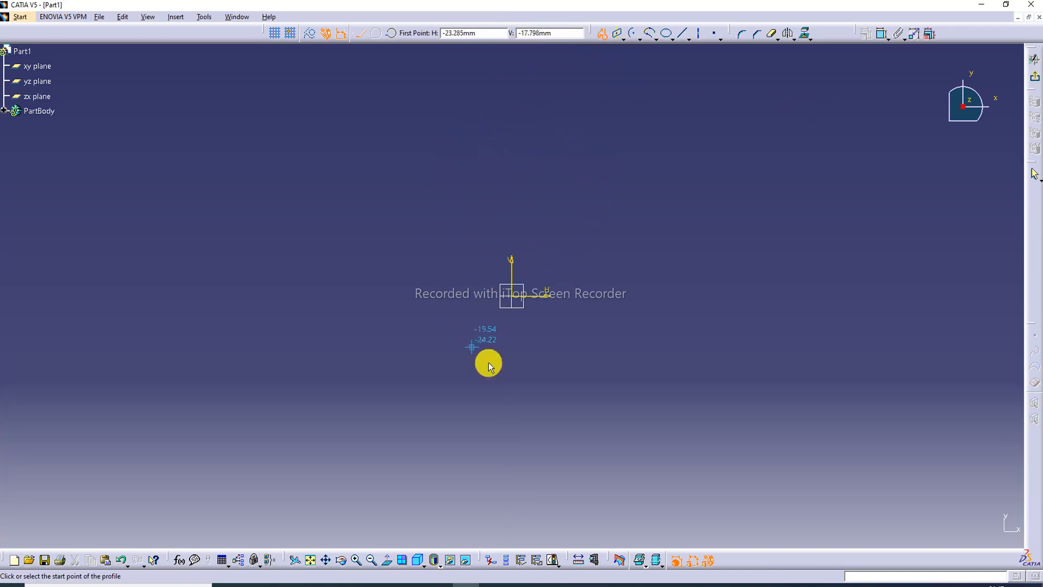
pyautogui.click(518, 297)
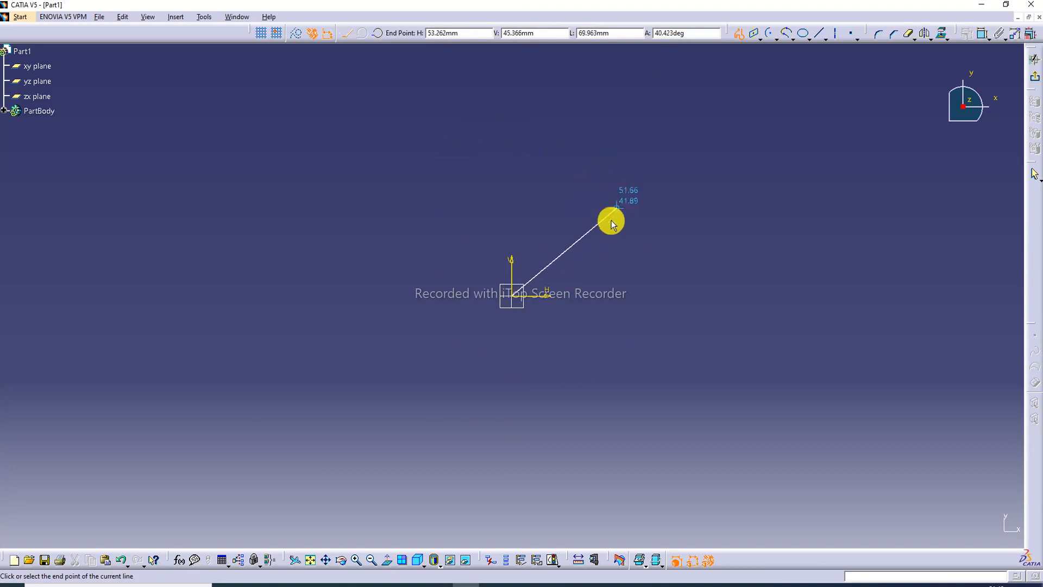
pyautogui.click(604, 198)
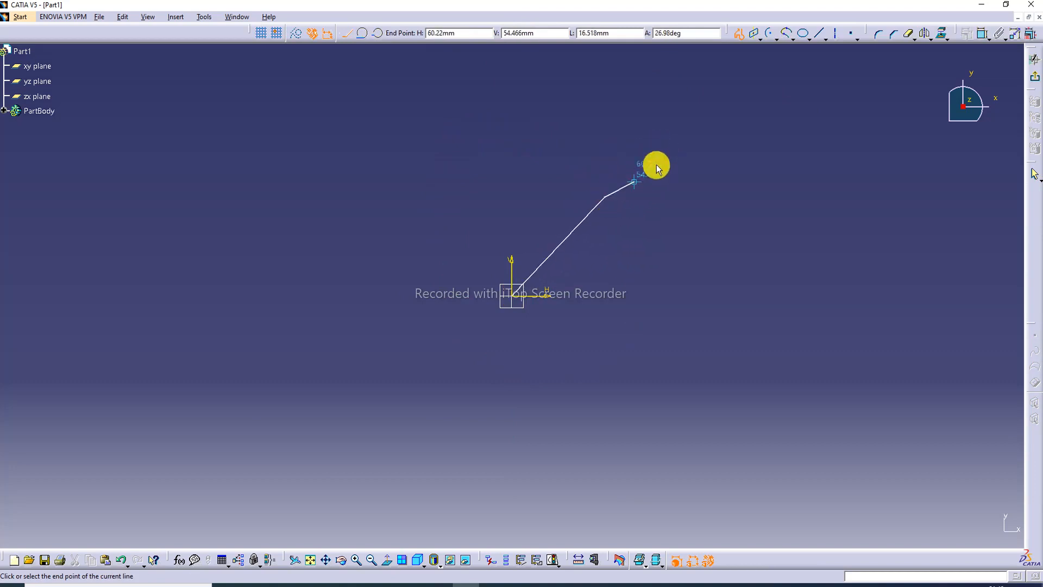
pyautogui.click(717, 206)
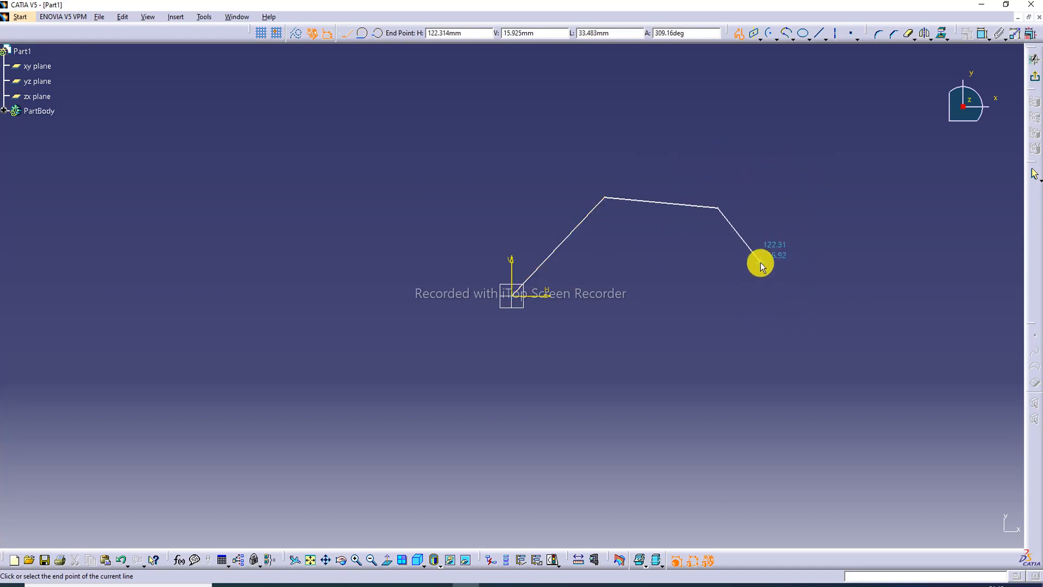
pyautogui.doubleClick(804, 249)
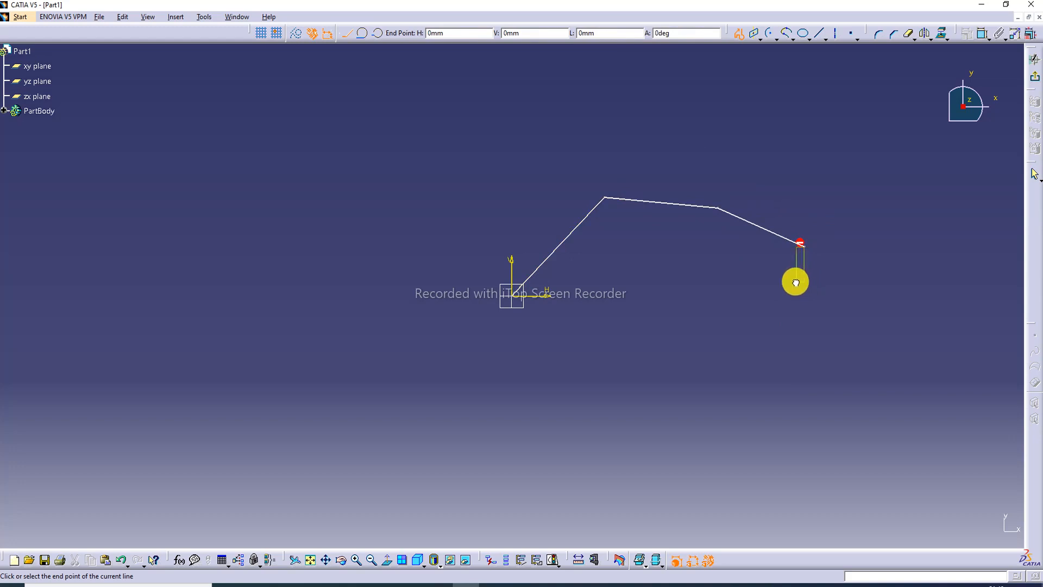
# Continue the profile with a tangent arc curving downward, a line sloping down-left, and a second tangent arc at its lower end
pyautogui.moveTo(804, 247); pyautogui.dragTo(794, 280)
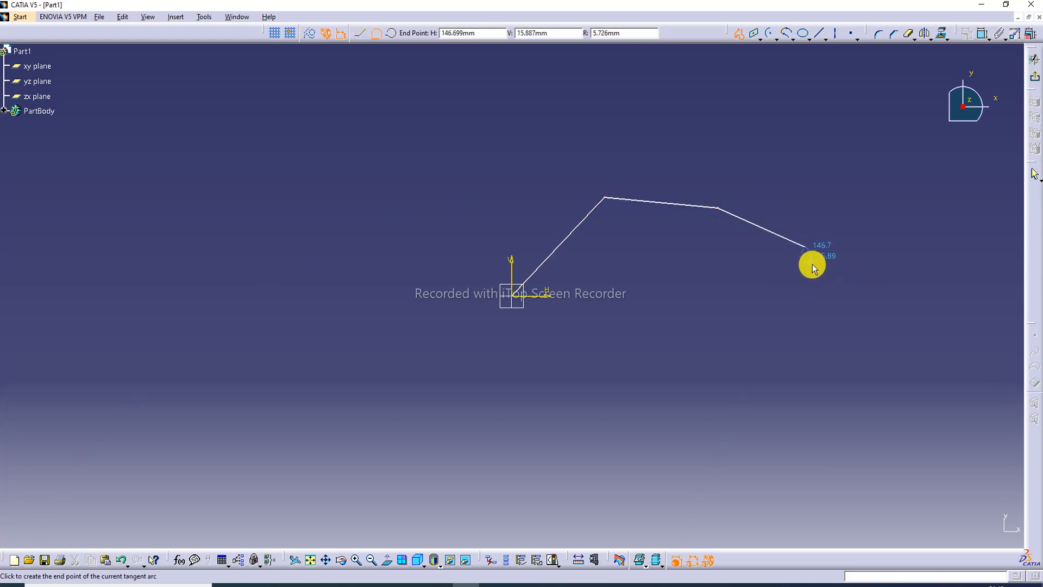
pyautogui.click(811, 298)
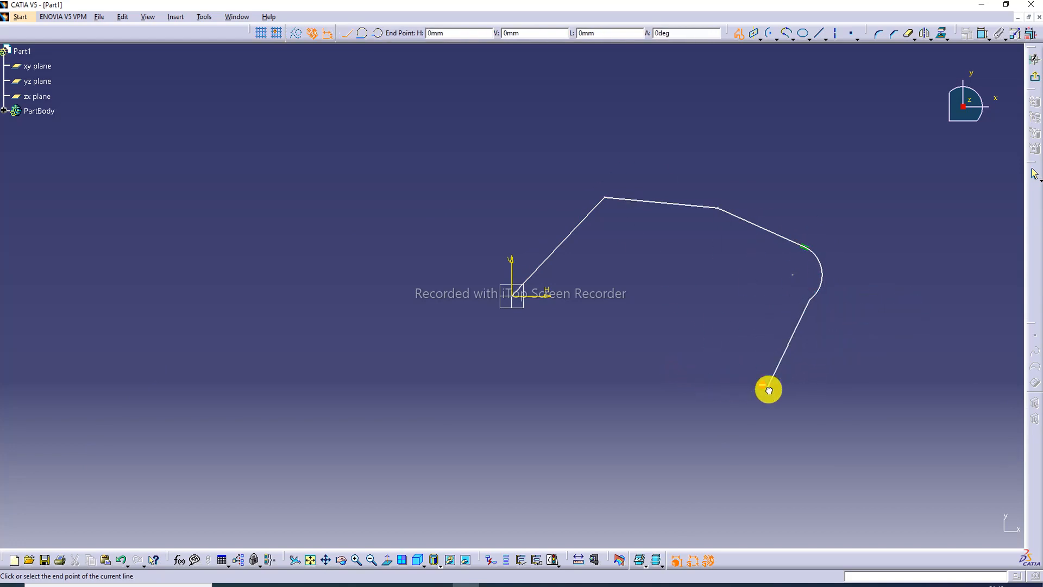
pyautogui.click(768, 389)
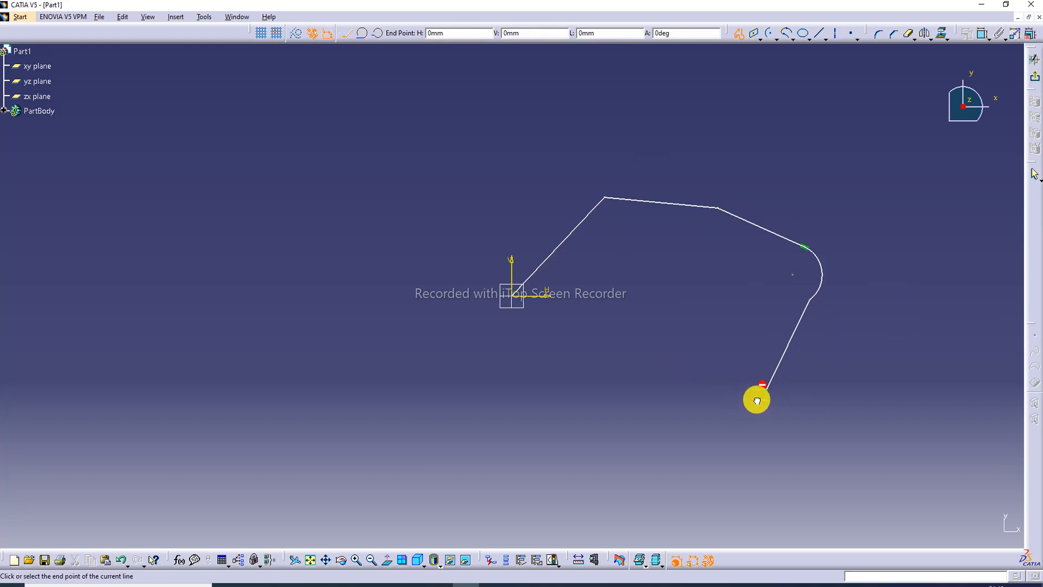
pyautogui.click(752, 403)
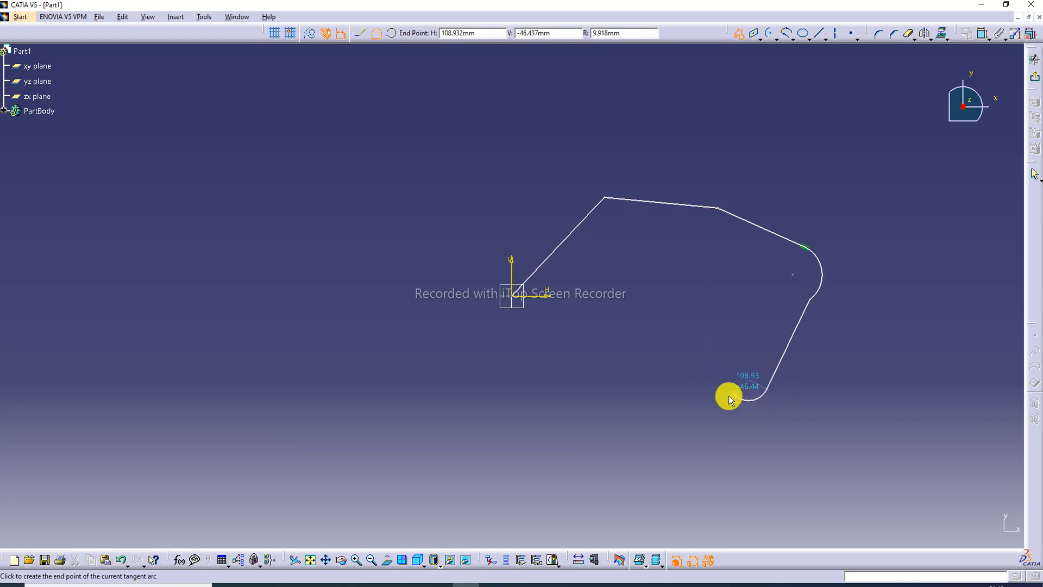
pyautogui.click(706, 400)
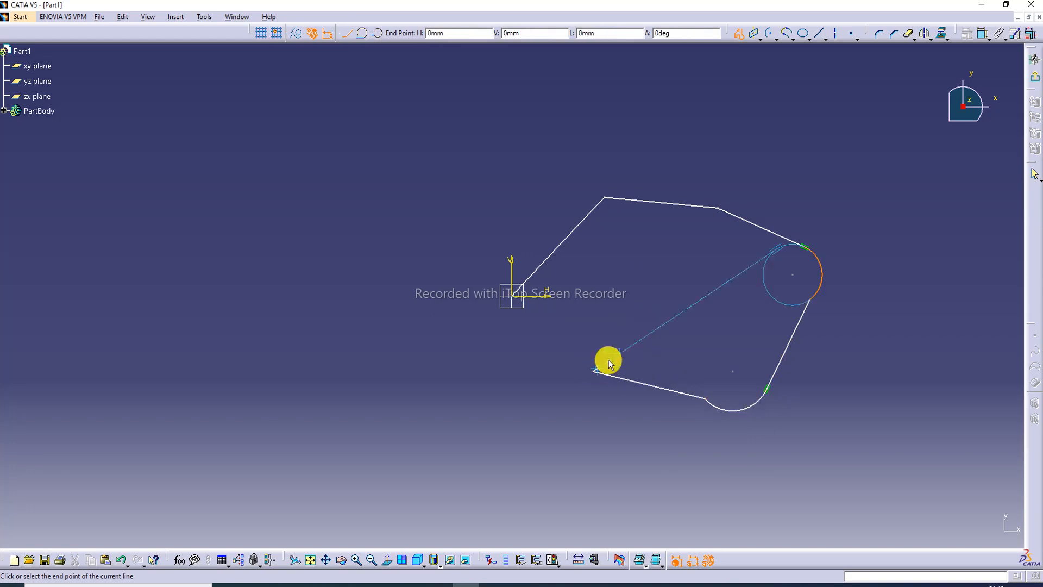
# Extend the profile leftward and up with straight lines, add a tangent arc, and end it open with a short line rising to the right
pyautogui.click(319, 363)
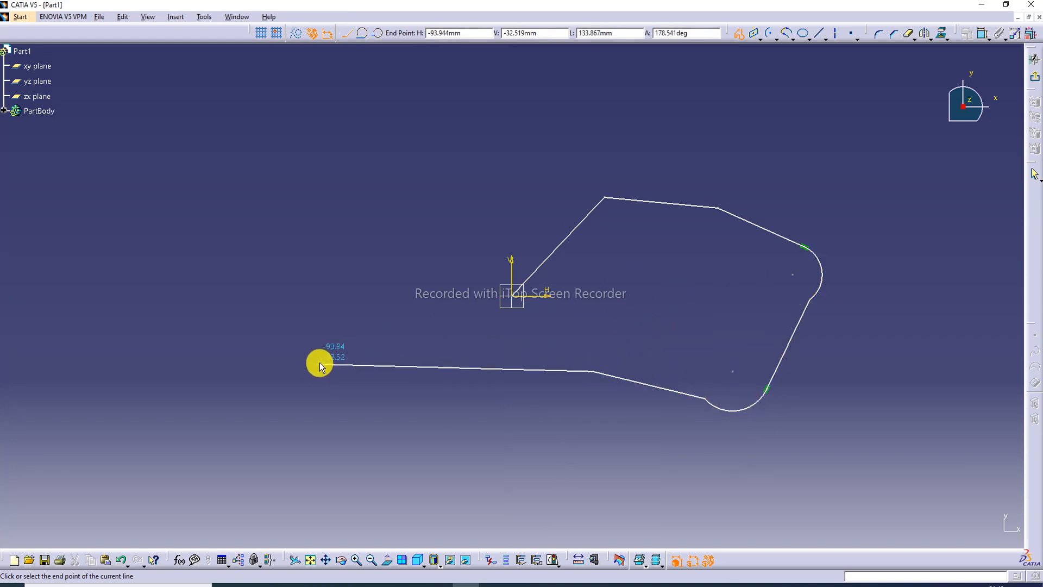
pyautogui.click(381, 232)
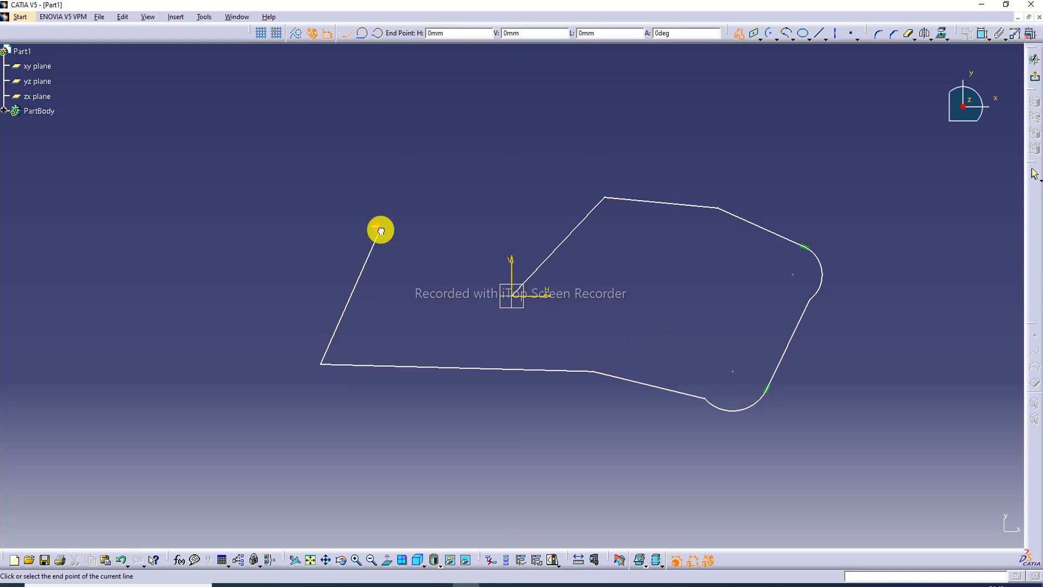
pyautogui.moveTo(389, 232)
pyautogui.mouseDown()
pyautogui.moveTo(419, 238)
pyautogui.moveTo(422, 254)
pyautogui.moveTo(405, 242)
pyautogui.mouseUp()
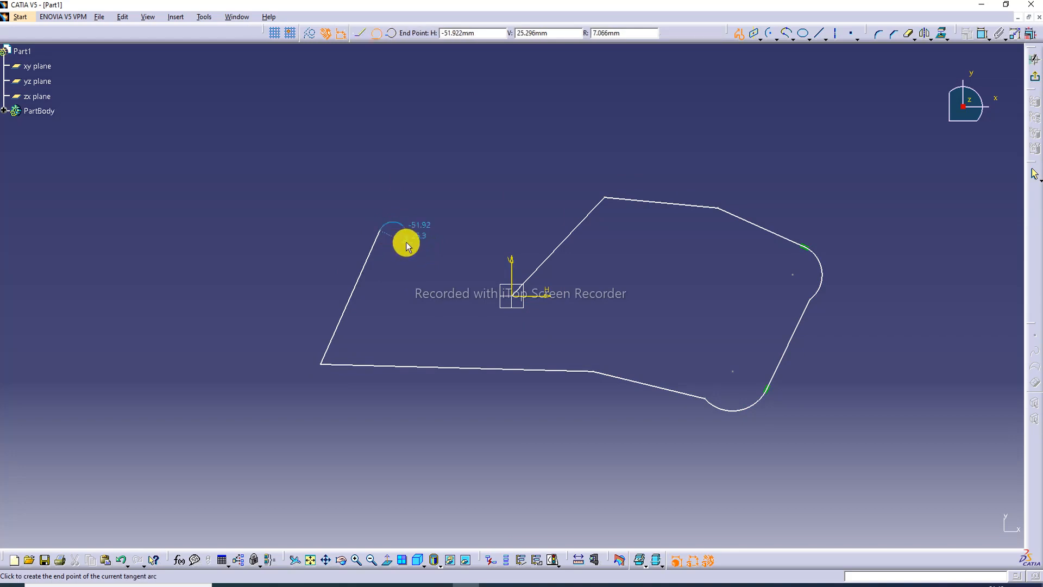
pyautogui.click(437, 207)
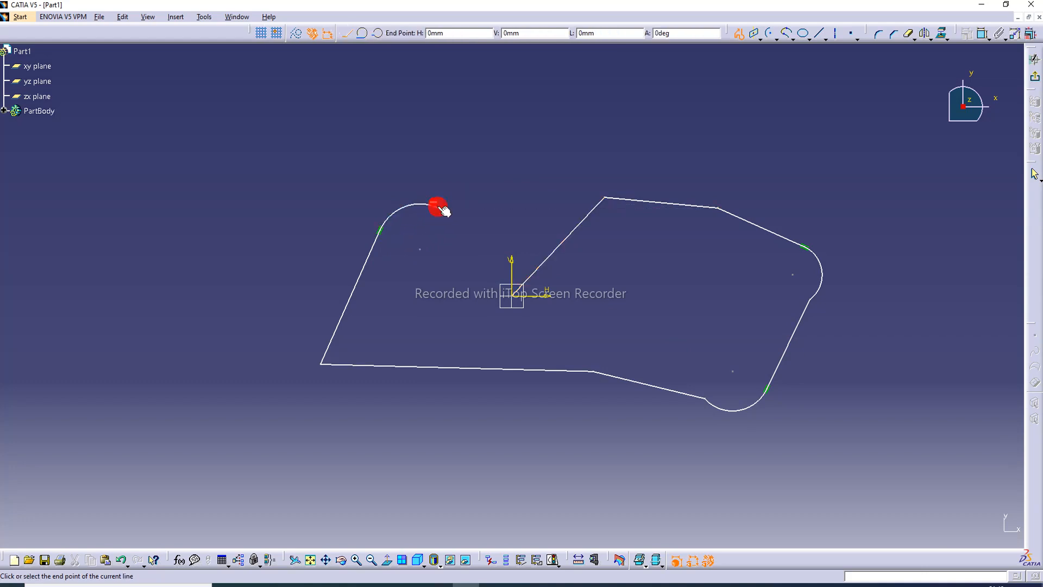
pyautogui.doubleClick(492, 160)
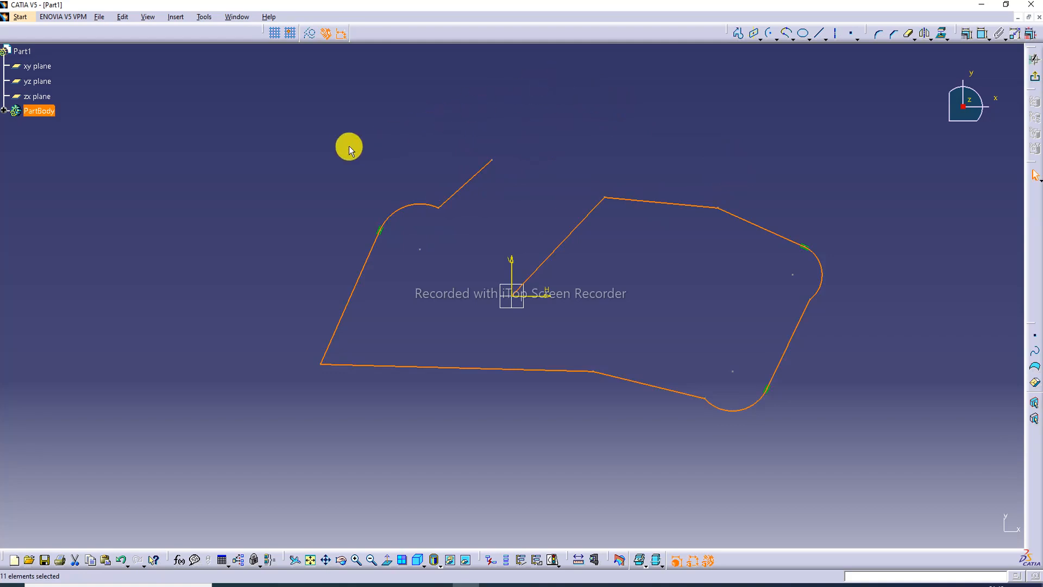
pyautogui.click(643, 142)
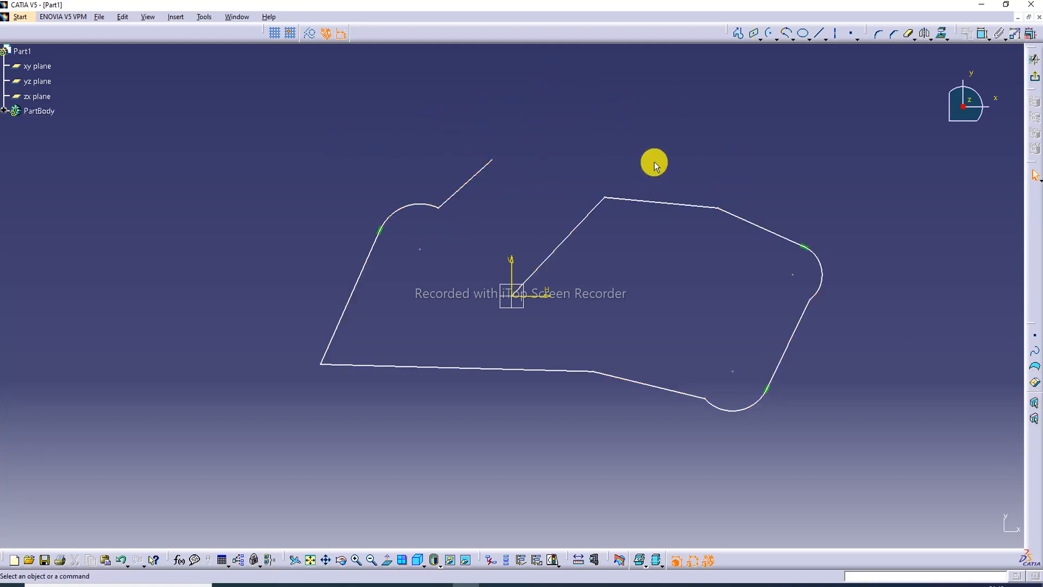
# Start a second Profile above and left of the first shape, drawing a zigzag of six connected lines
pyautogui.click(737, 36)
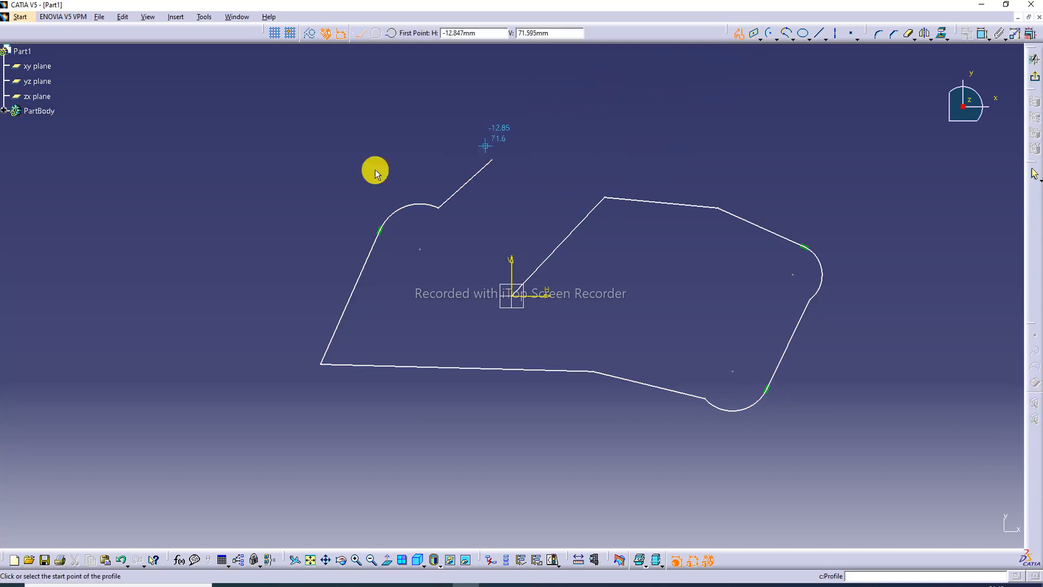
pyautogui.click(222, 164)
pyautogui.click(396, 123)
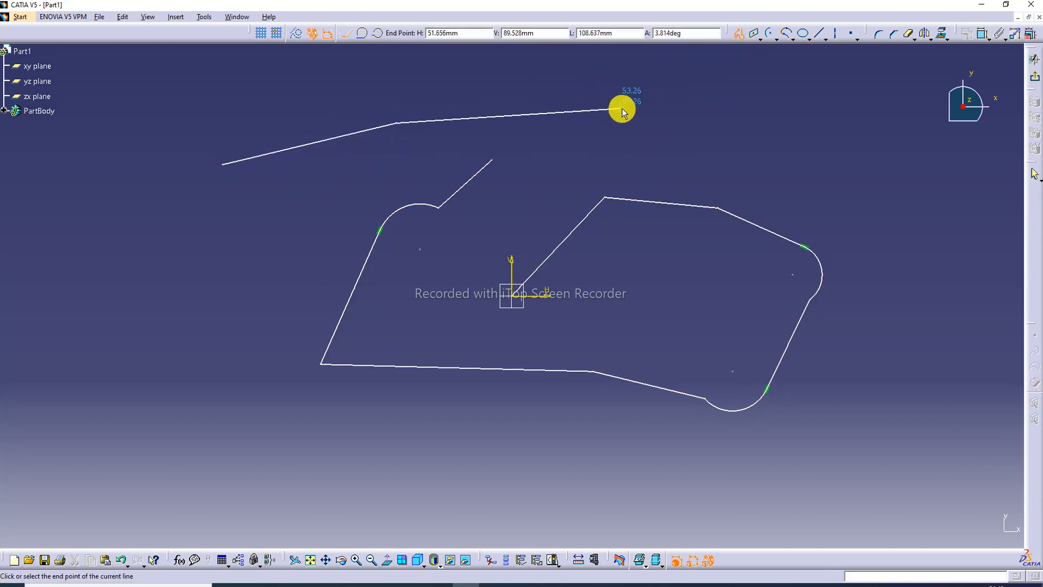
pyautogui.click(268, 223)
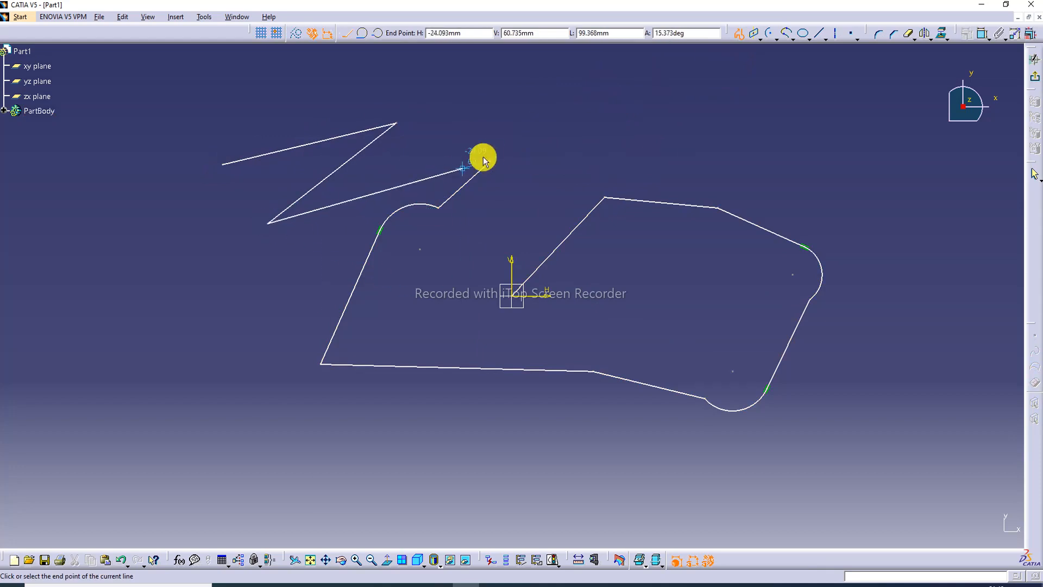
pyautogui.click(431, 154)
pyautogui.click(468, 253)
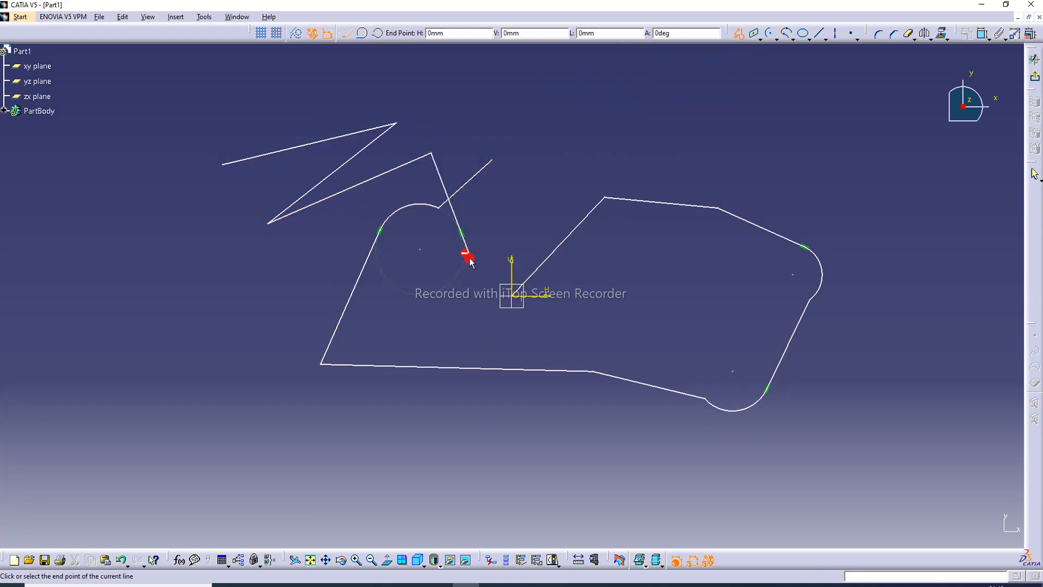
pyautogui.click(255, 271)
pyautogui.click(512, 132)
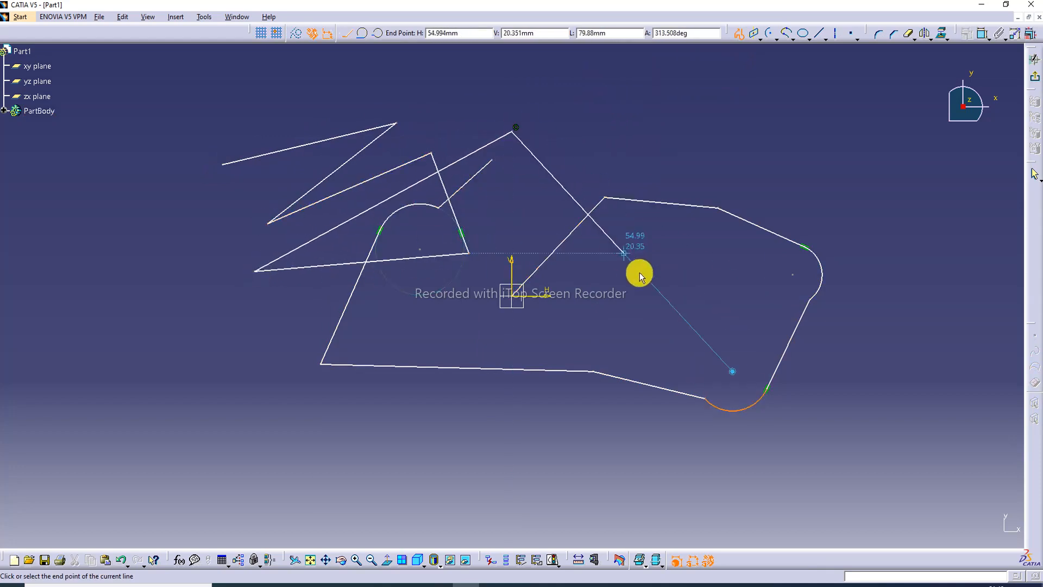
# Continue the zigzag profile with a line down-right, a tangent arc, a line up-right, and a second tangent arc over its top
pyautogui.click(653, 285)
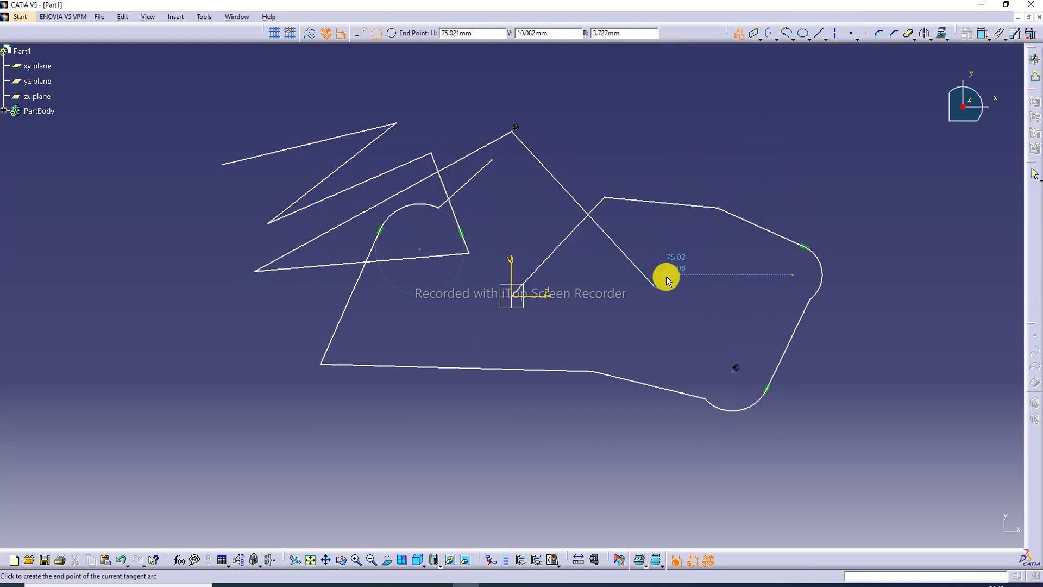
pyautogui.click(696, 247)
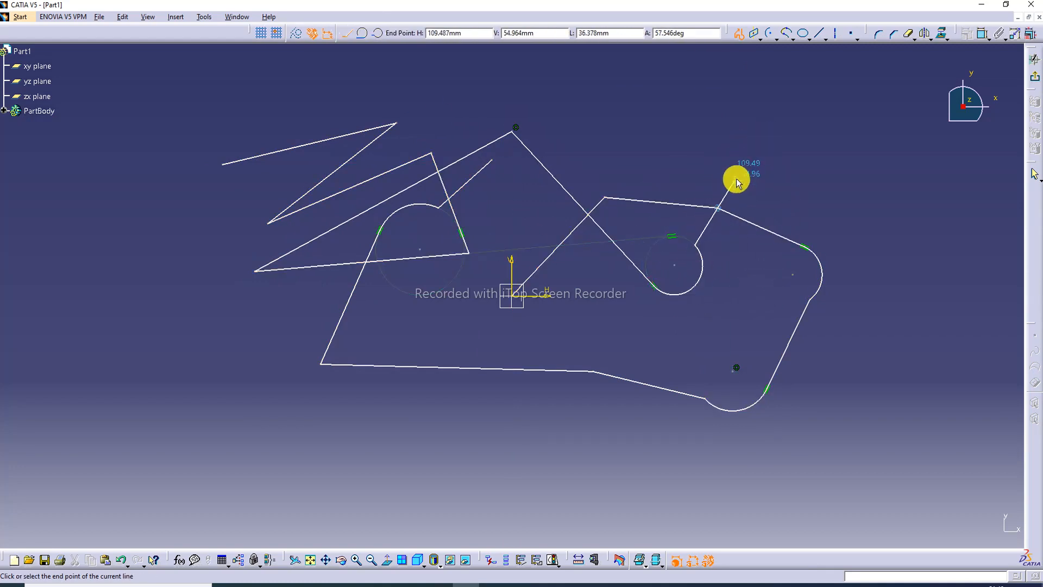
pyautogui.click(757, 145)
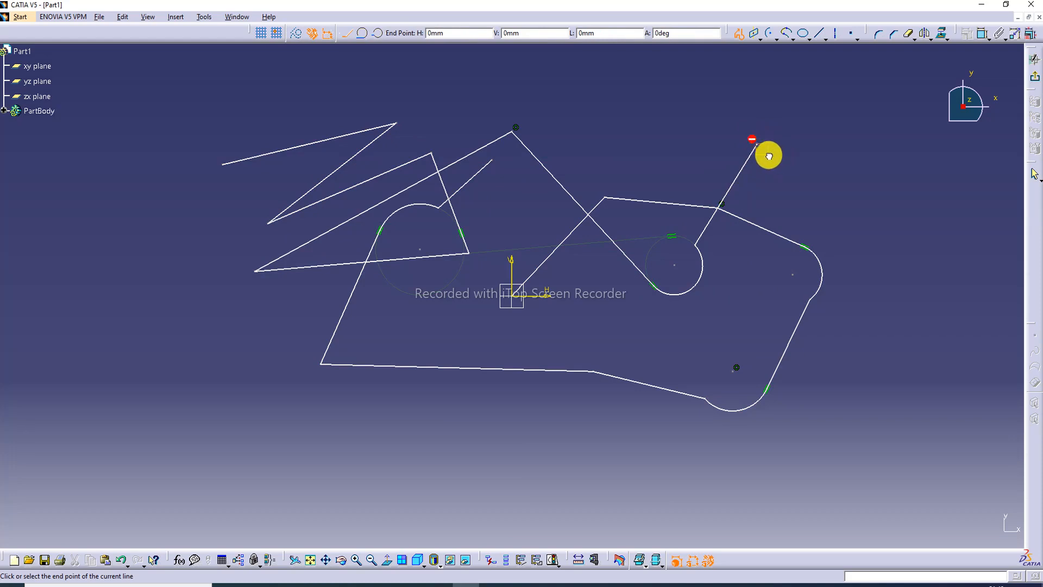
pyautogui.moveTo(776, 159); pyautogui.dragTo(800, 140)
pyautogui.click(800, 140)
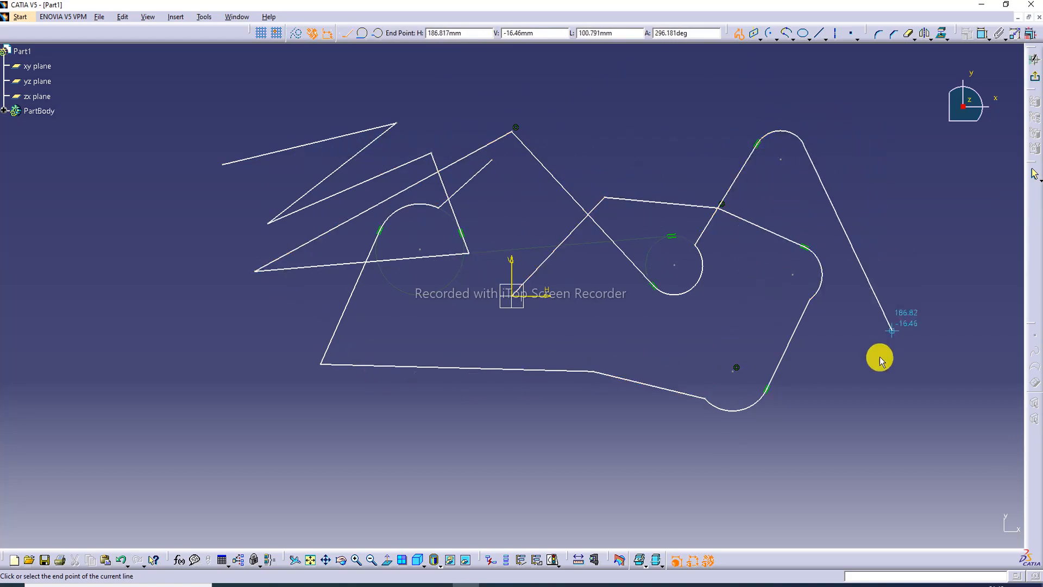
# Finish the second profile as an open chain with three zigzag lines beyond the first shape's right side
pyautogui.click(884, 253)
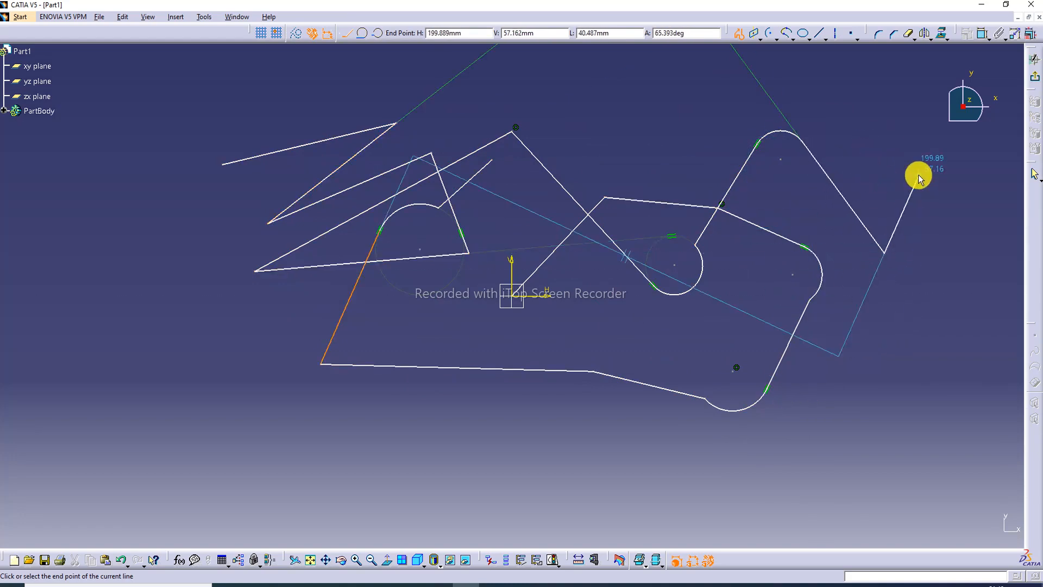
pyautogui.click(917, 177)
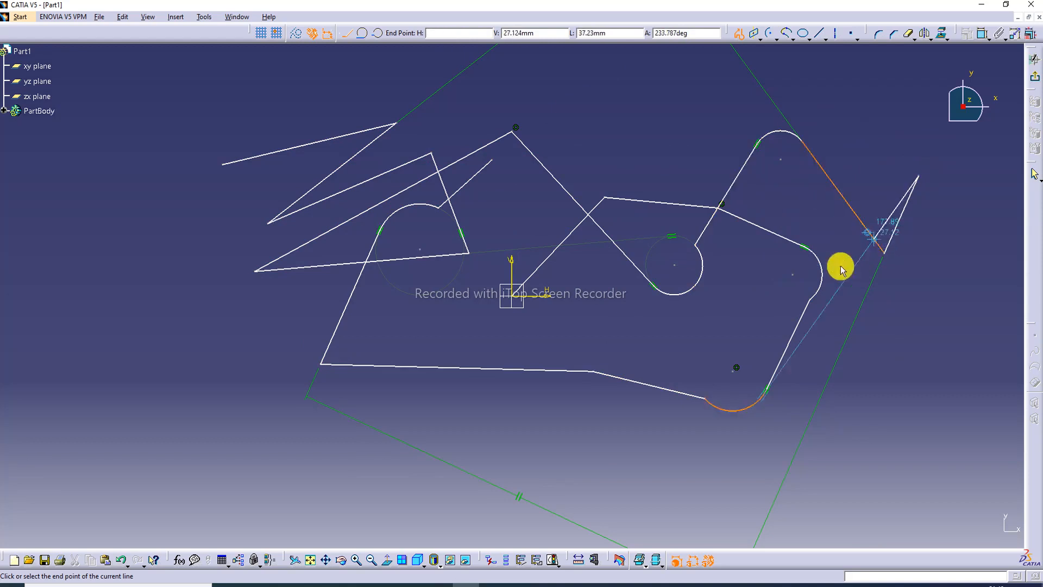
pyautogui.doubleClick(866, 357)
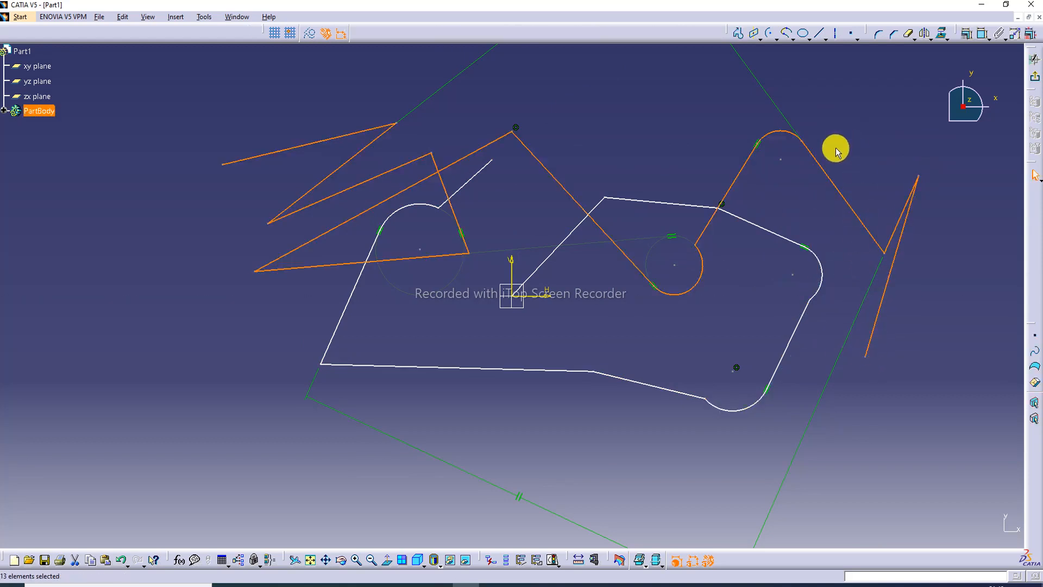
# Fit both profiles in view, check the Profile example in the lecture PDF, and return to the CATIA sketch
pyautogui.click(310, 559)
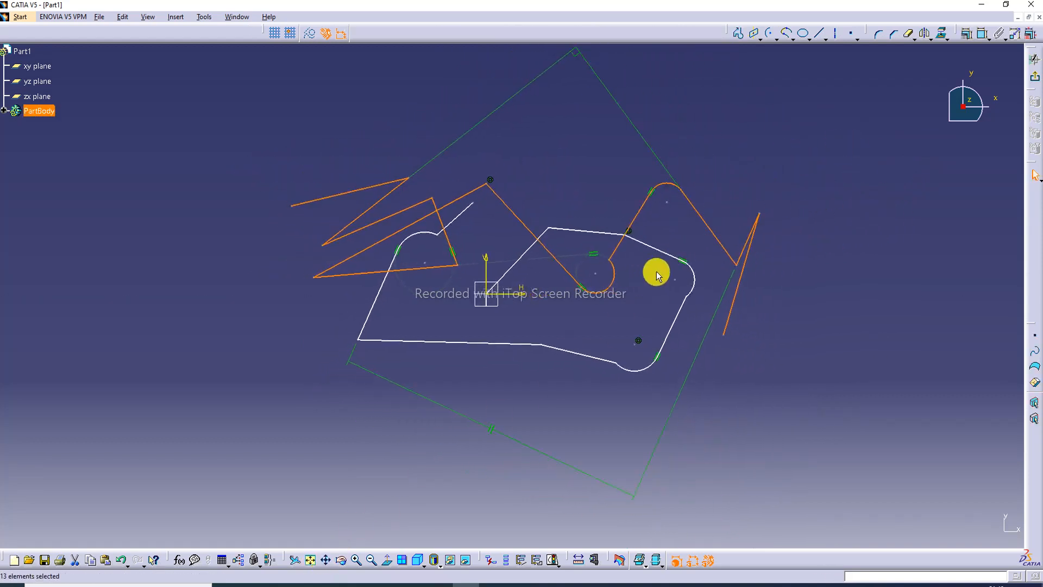
pyautogui.moveTo(657, 272); pyautogui.dragTo(697, 148, button='middle')
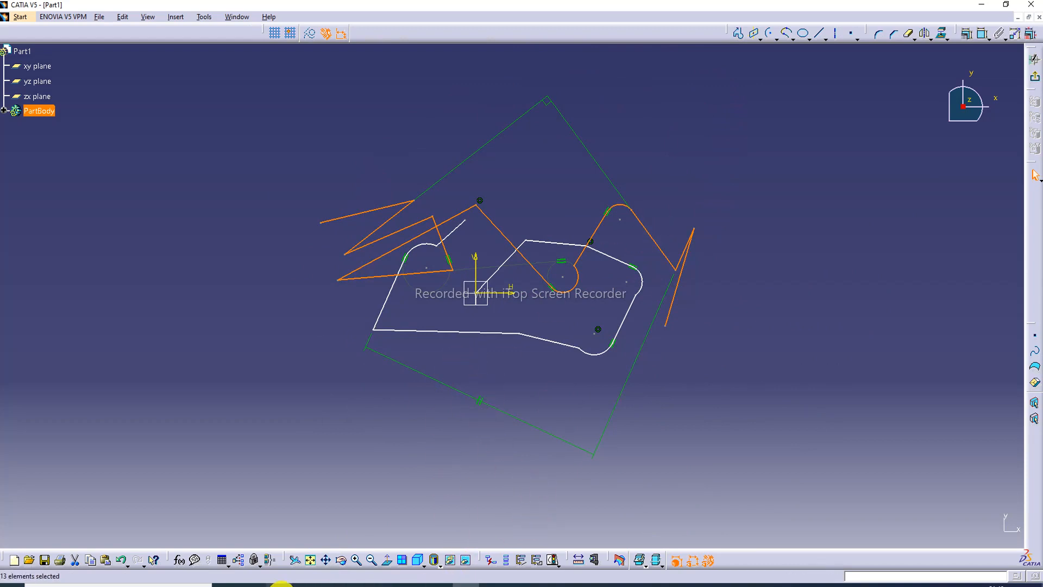
pyautogui.click(280, 584)
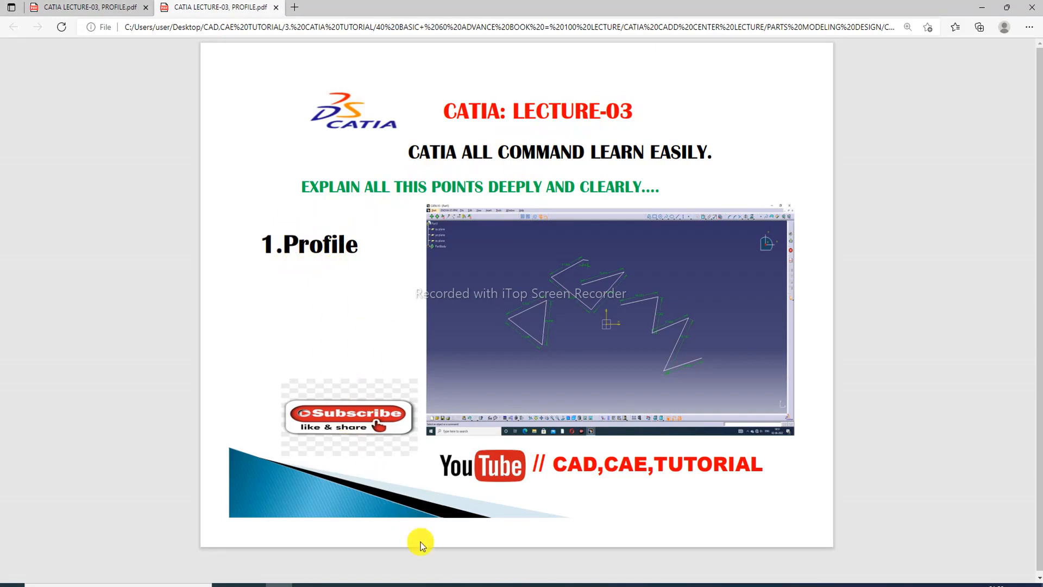
pyautogui.click(466, 585)
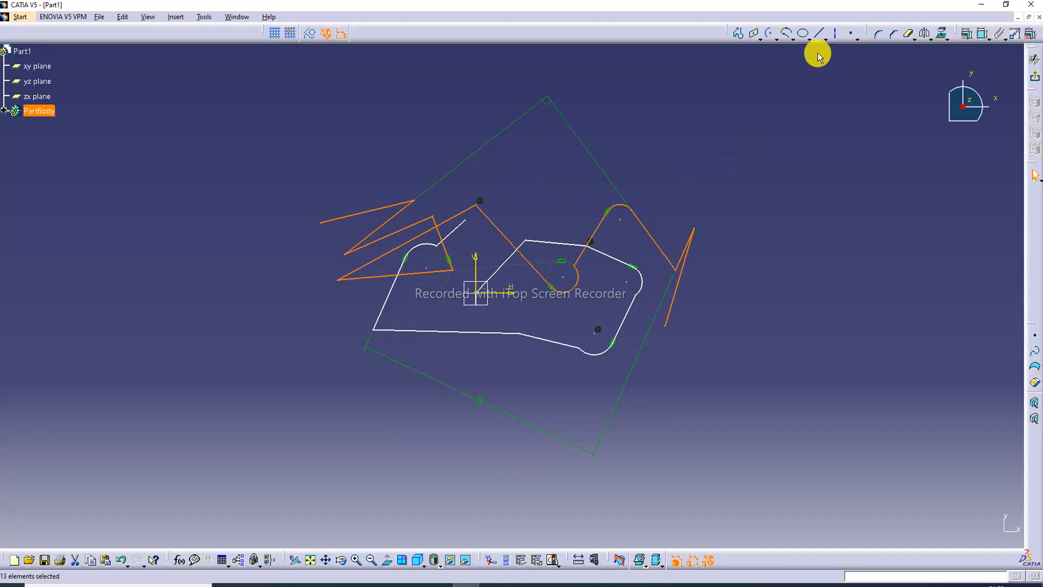
# Draw a closed triangular Profile to the upper right of the existing shapes, with sides about 104, 134 and 137 mm
pyautogui.click(737, 32)
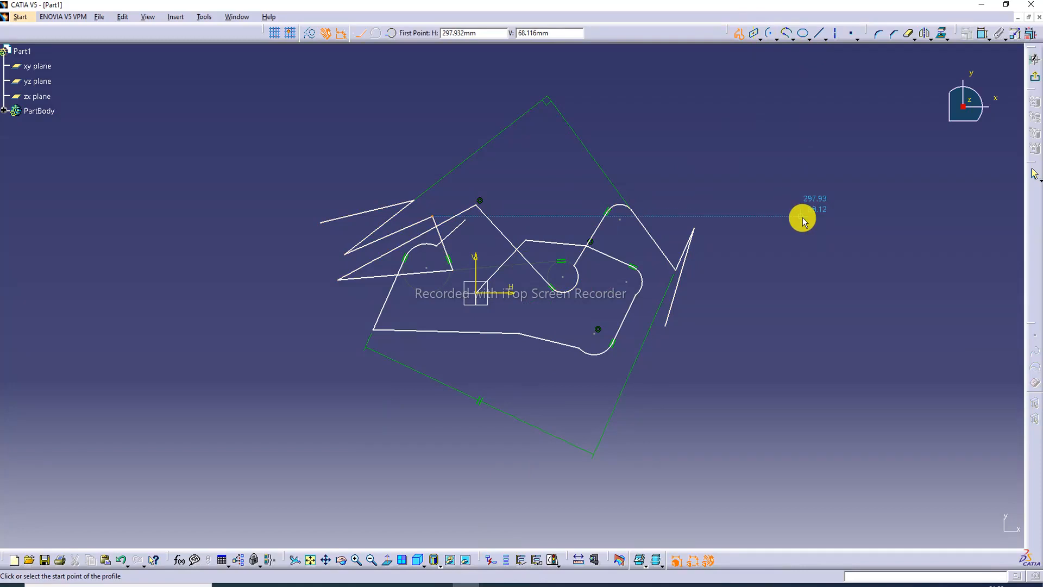
pyautogui.click(802, 217)
pyautogui.click(869, 122)
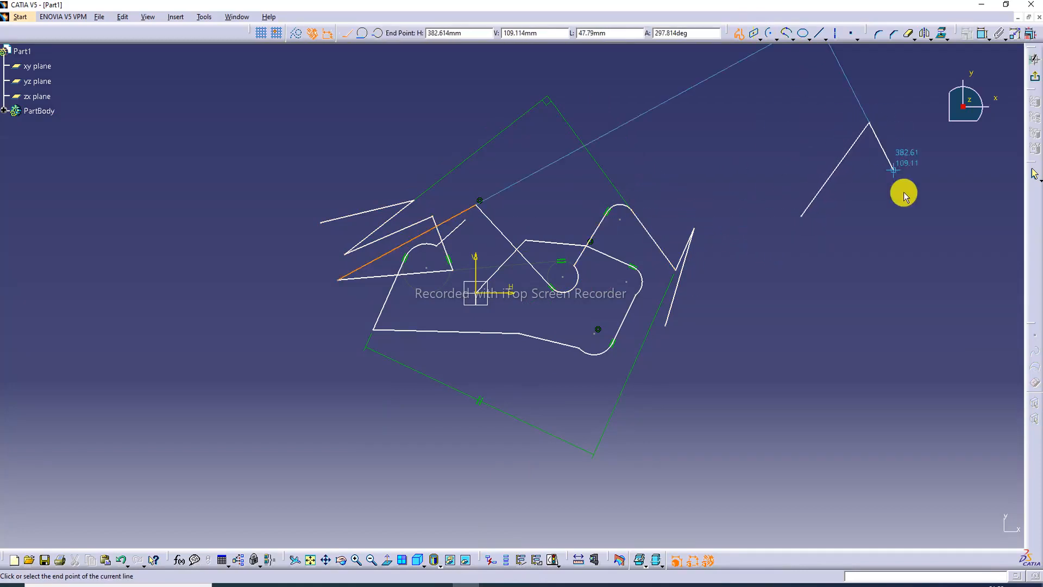
pyautogui.click(946, 250)
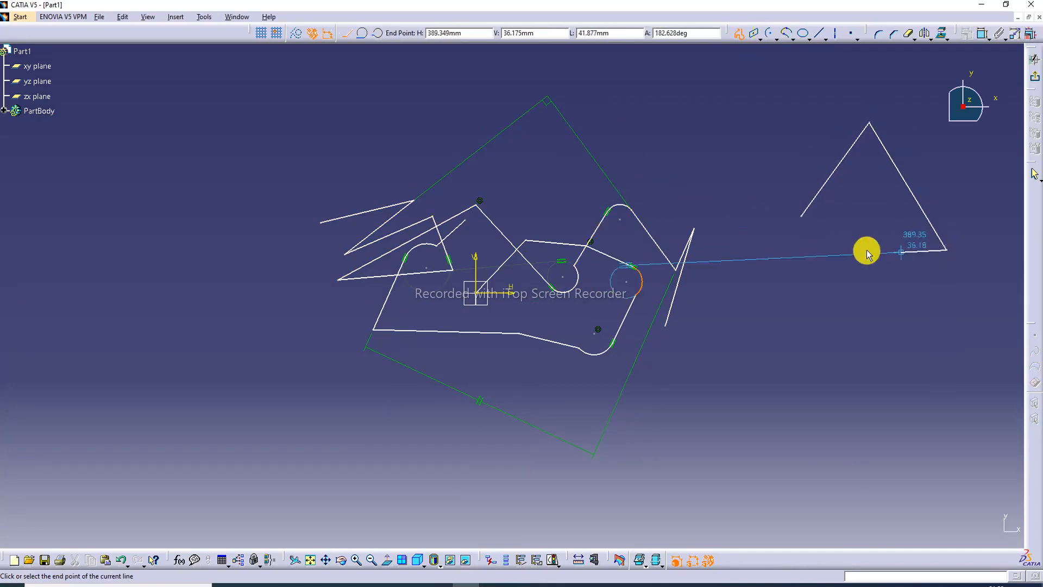
pyautogui.click(800, 217)
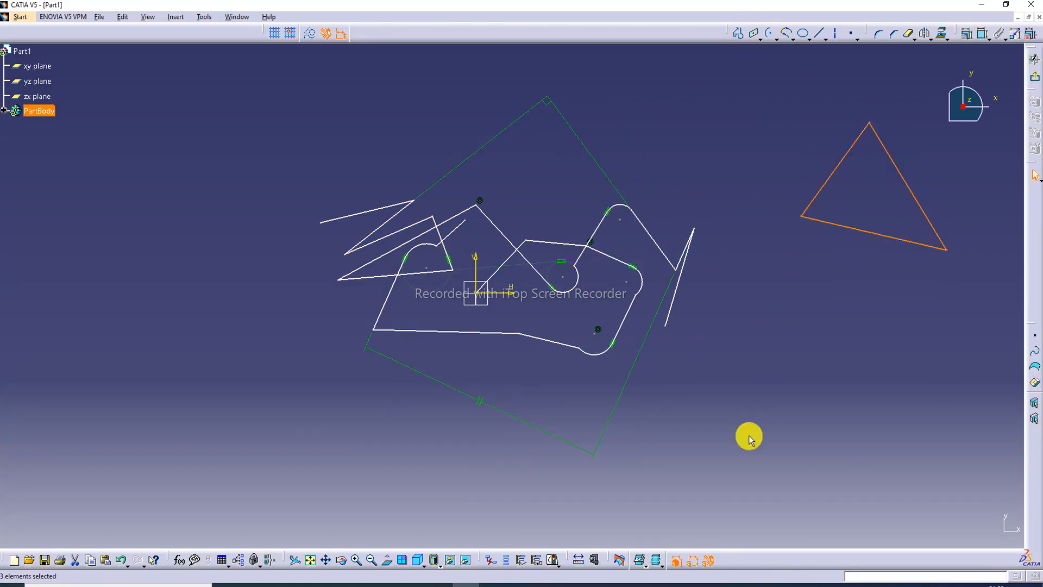
# Draw a second closed triangular Profile below the first triangle, with upper sides about 92 and 113 mm
pyautogui.click(739, 36)
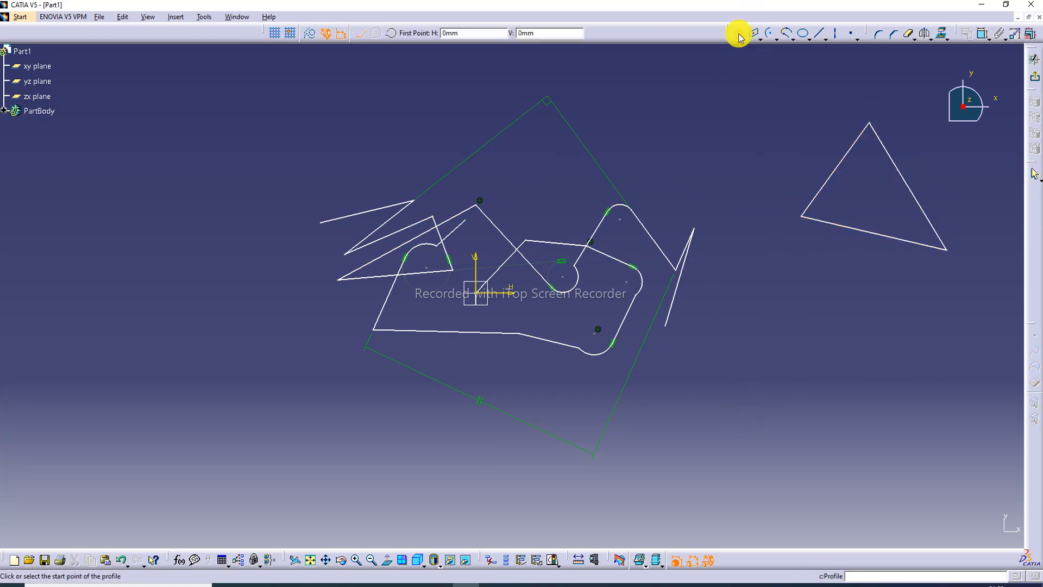
pyautogui.click(773, 389)
pyautogui.click(843, 313)
pyautogui.click(908, 421)
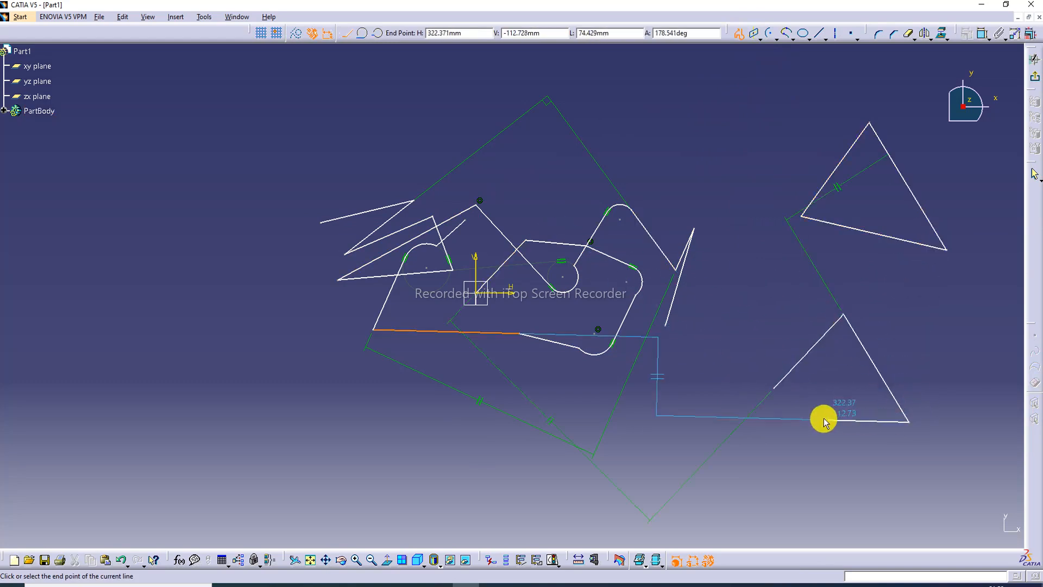
pyautogui.click(773, 389)
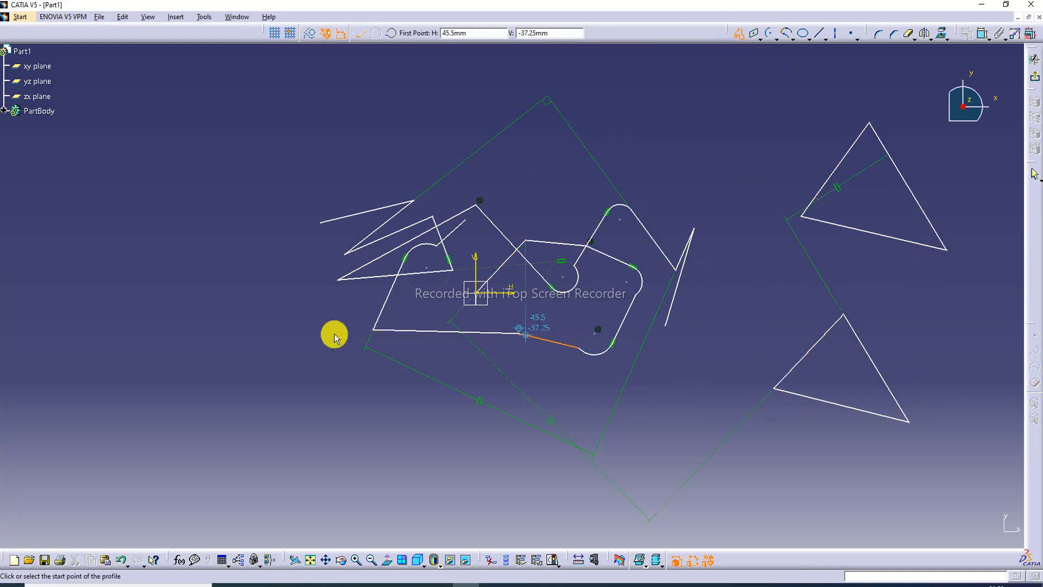
# Draw a third triangular Profile left of the zigzag, with sides about 113, 120 and 124 mm and a short tail at its starting corner
pyautogui.click(117, 257)
pyautogui.click(193, 158)
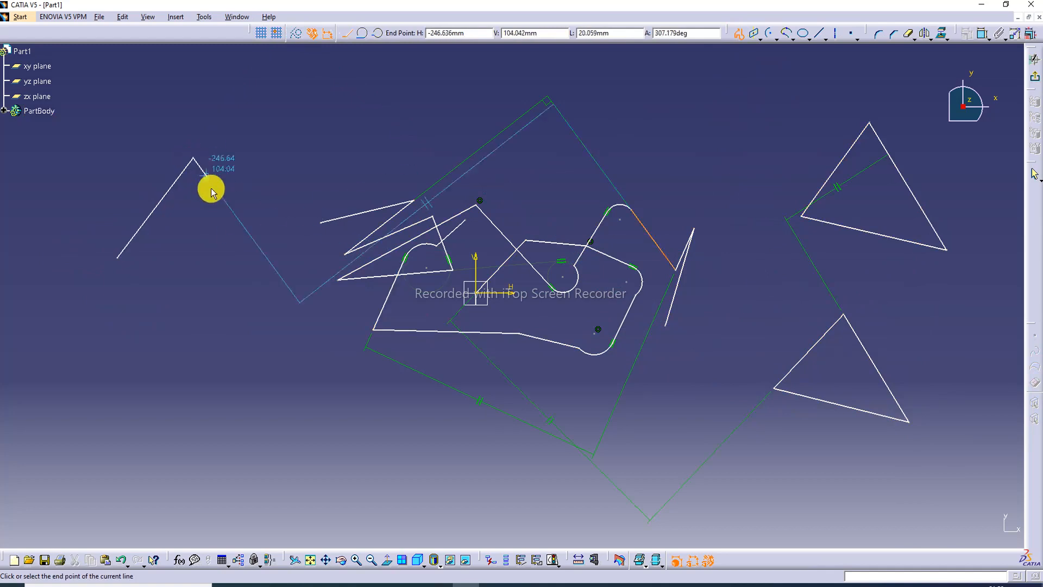
pyautogui.click(248, 280)
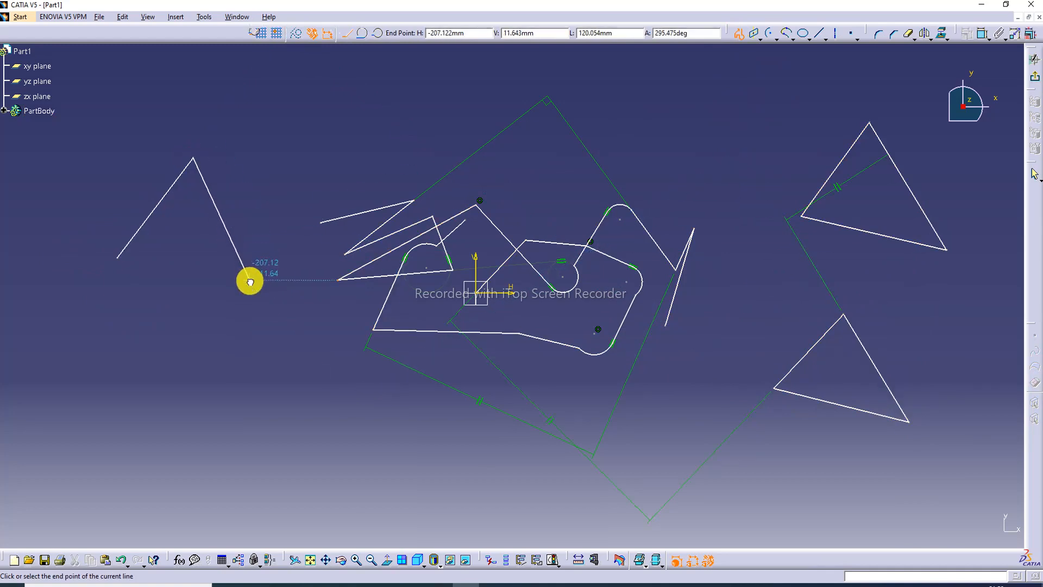
pyautogui.click(118, 260)
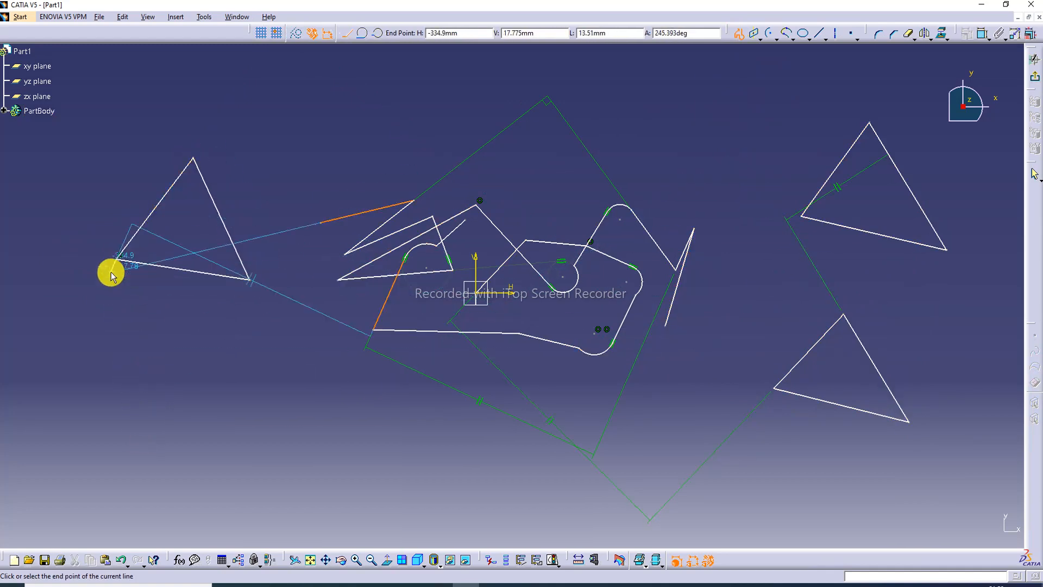
pyautogui.doubleClick(112, 269)
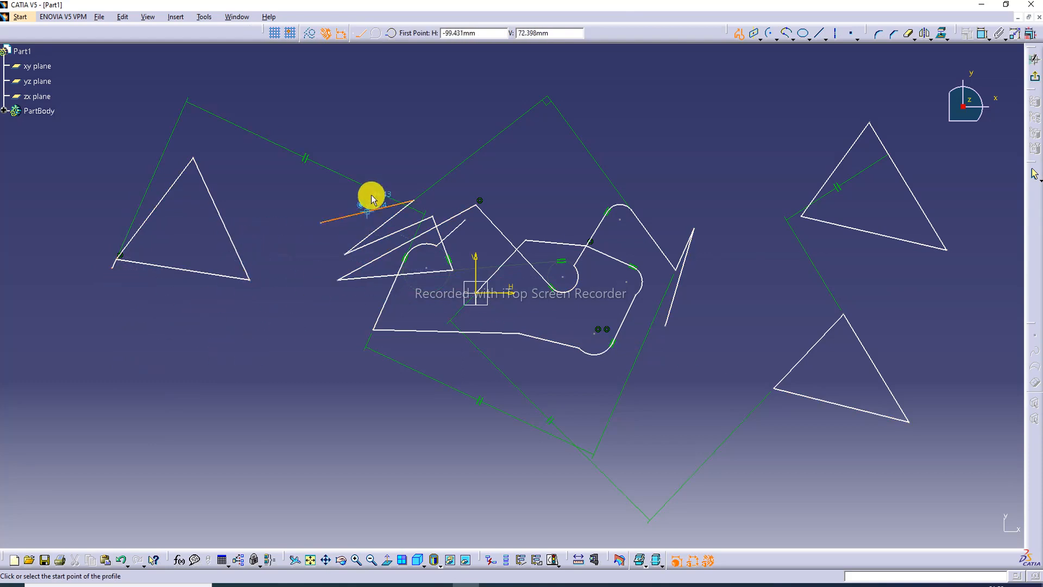
pyautogui.rightClick(385, 133)
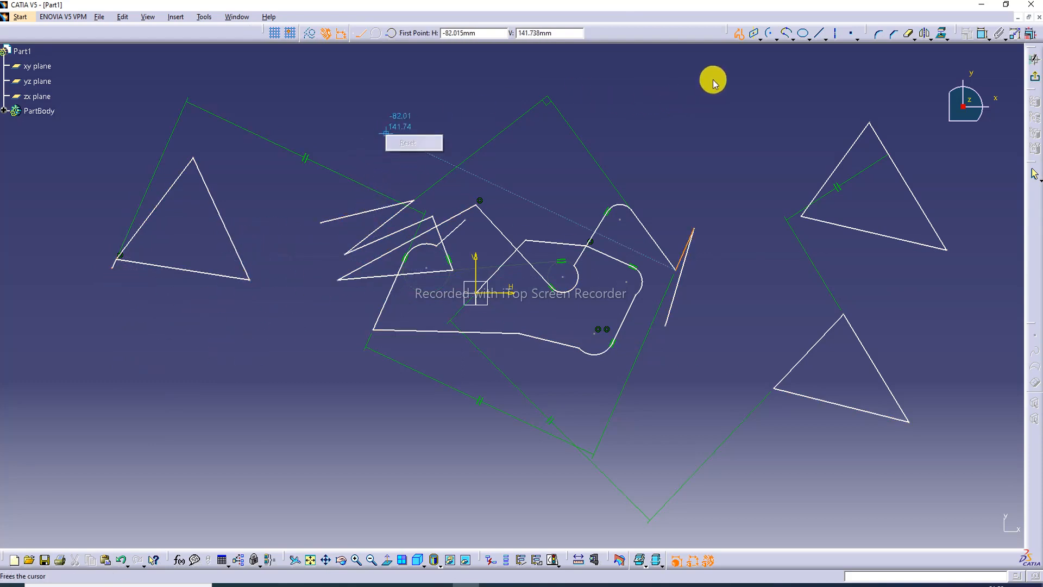
pyautogui.click(736, 37)
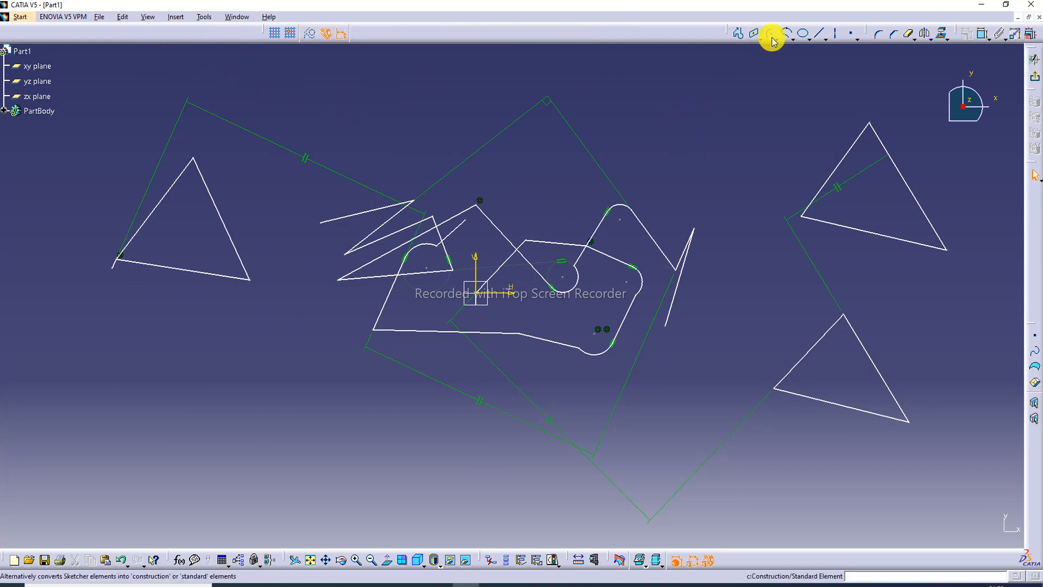
# Dimension the lengths of all three sides of the upper-right triangle with Constraint
pyautogui.click(983, 36)
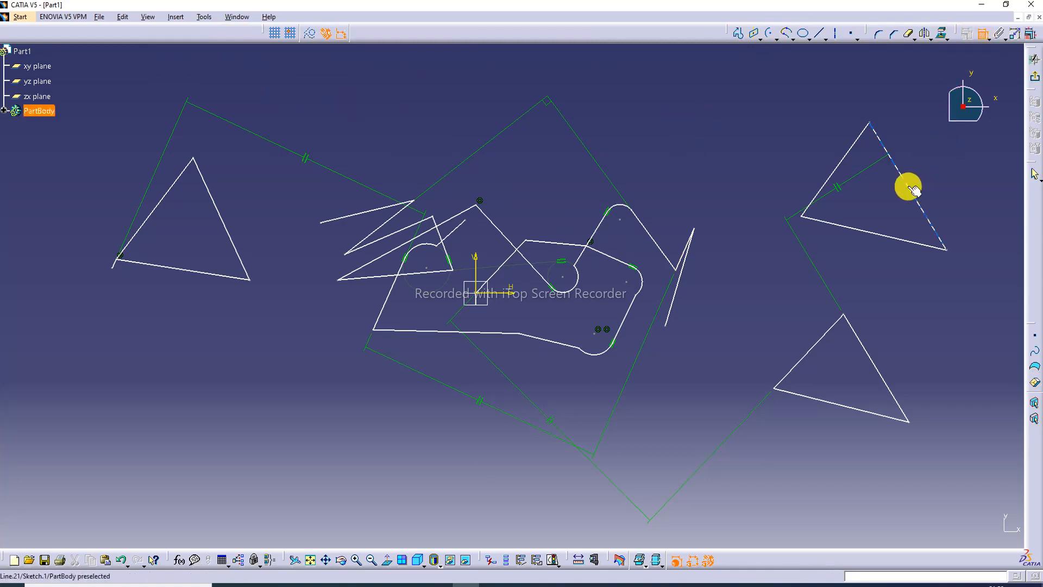
pyautogui.click(905, 182)
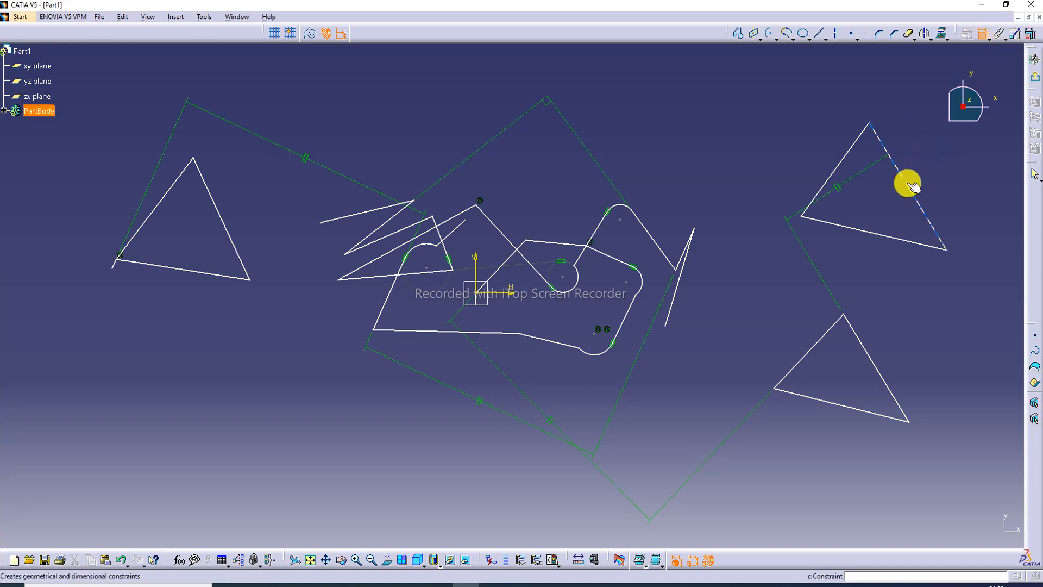
pyautogui.click(924, 169)
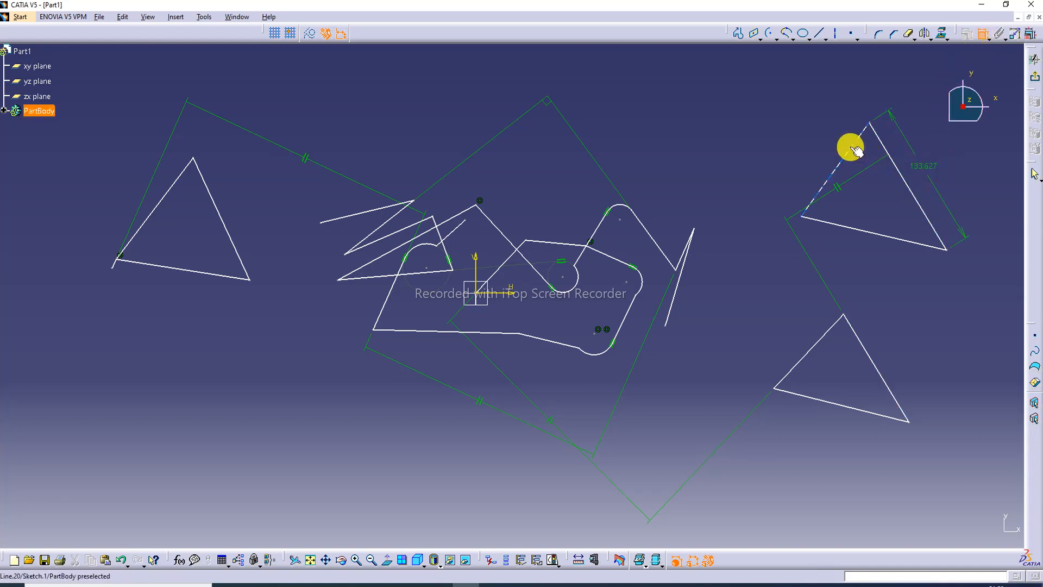
pyautogui.click(824, 140)
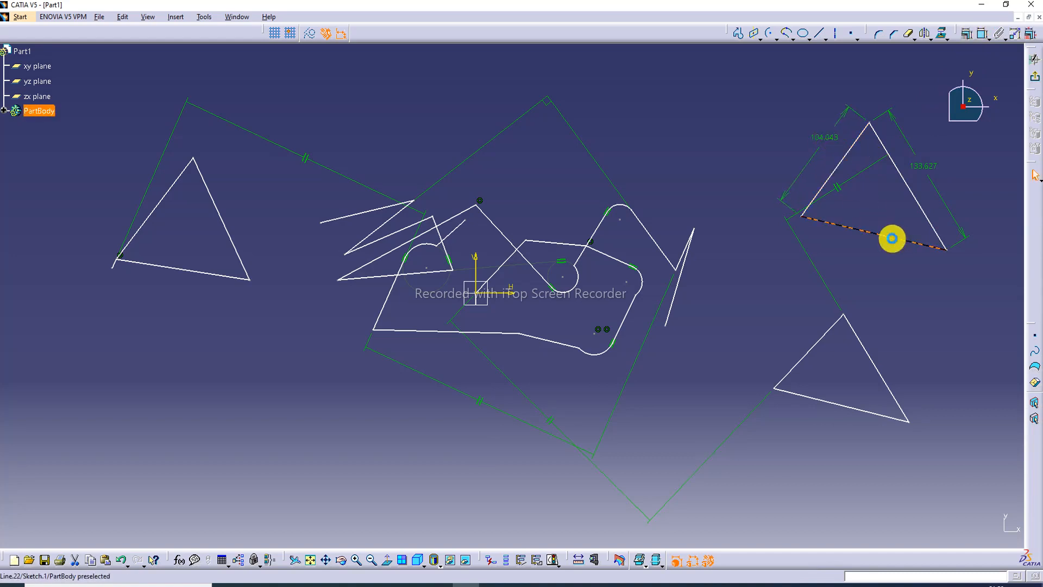
pyautogui.click(891, 238)
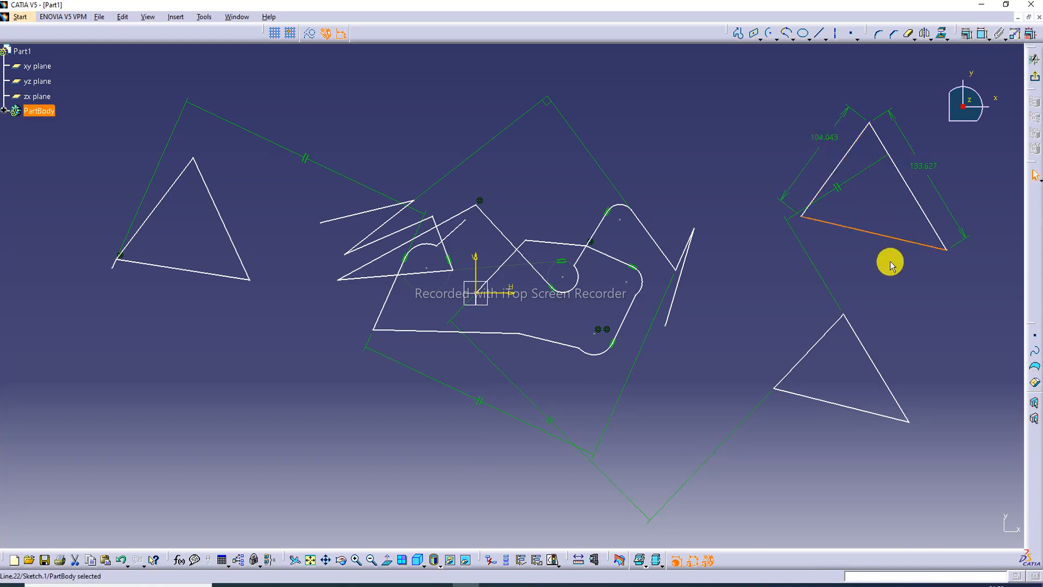
pyautogui.click(977, 42)
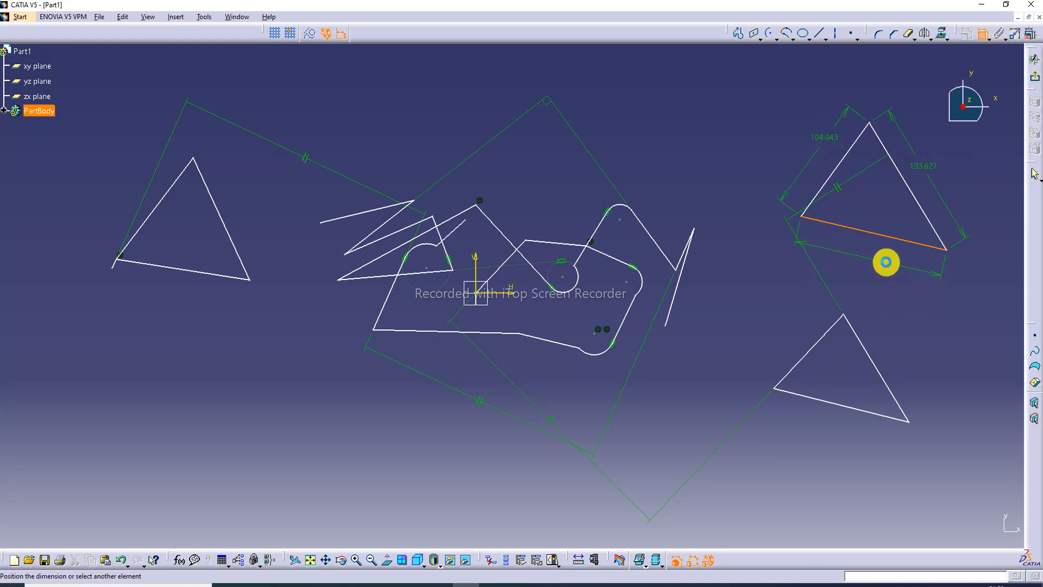
pyautogui.click(886, 262)
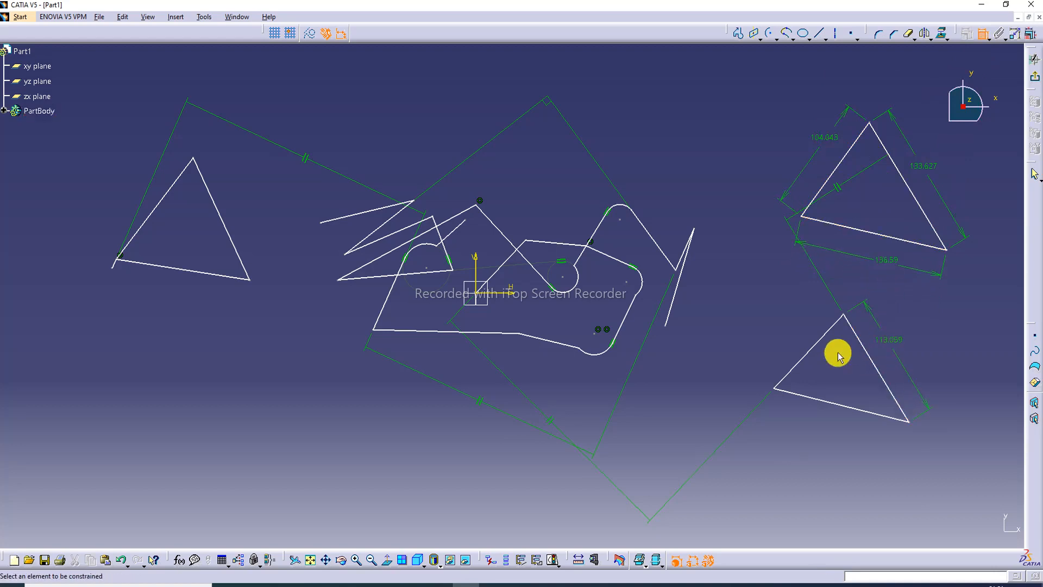
# Dimension the side lengths of the lower-right triangle, placing each value outside its edge
pyautogui.click(812, 345)
pyautogui.click(796, 332)
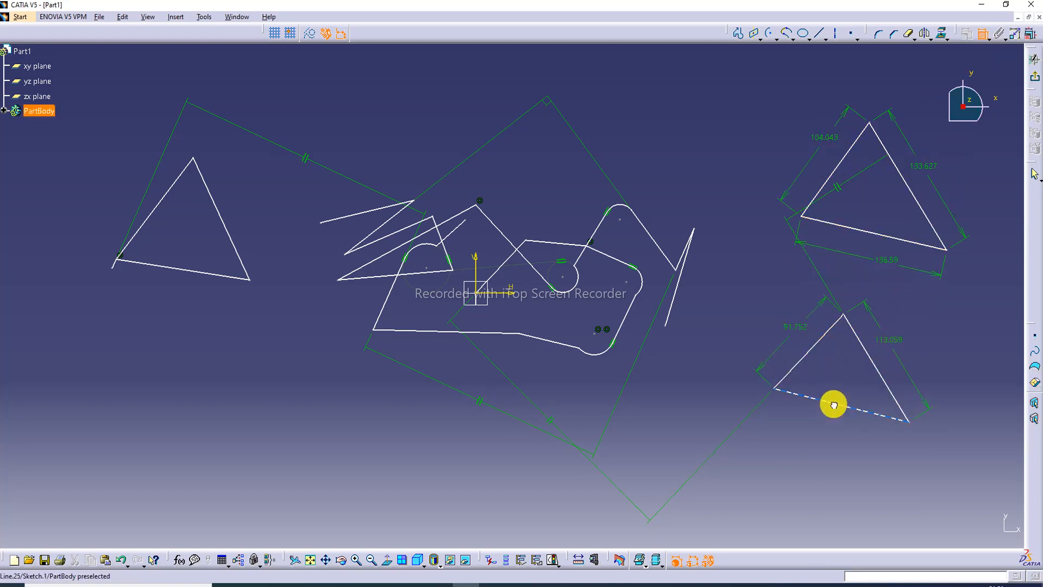
pyautogui.click(833, 403)
pyautogui.click(826, 419)
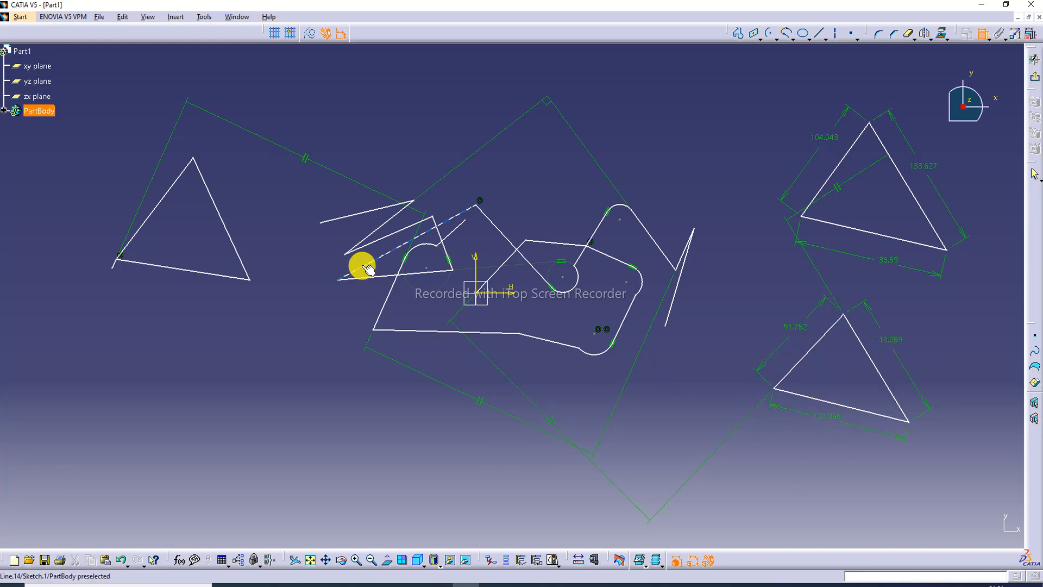
# Dimension the lengths of the left triangle's three sides outside its outline
pyautogui.click(212, 201)
pyautogui.click(211, 197)
pyautogui.click(168, 186)
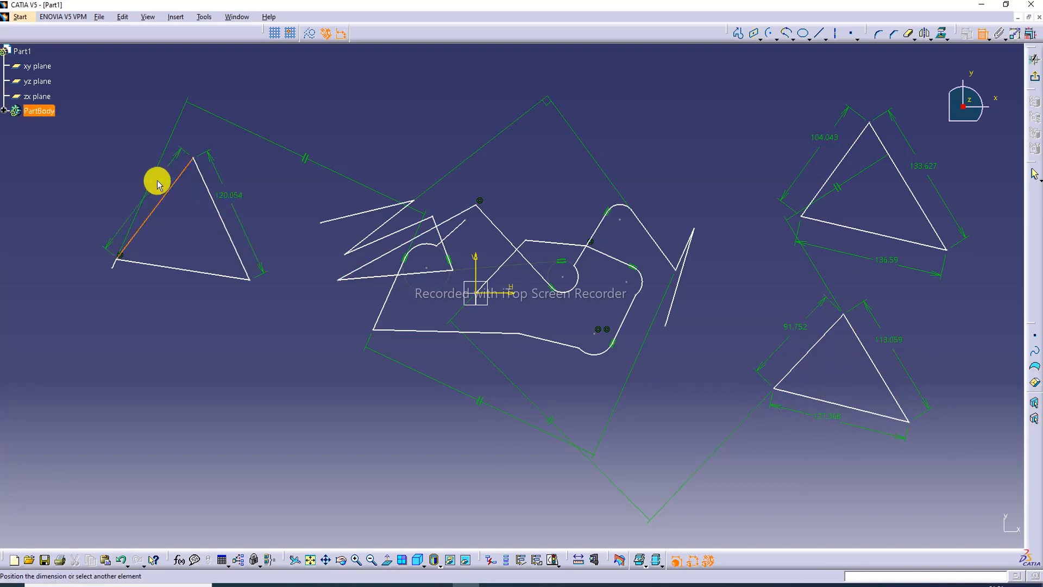
pyautogui.click(155, 179)
pyautogui.click(186, 270)
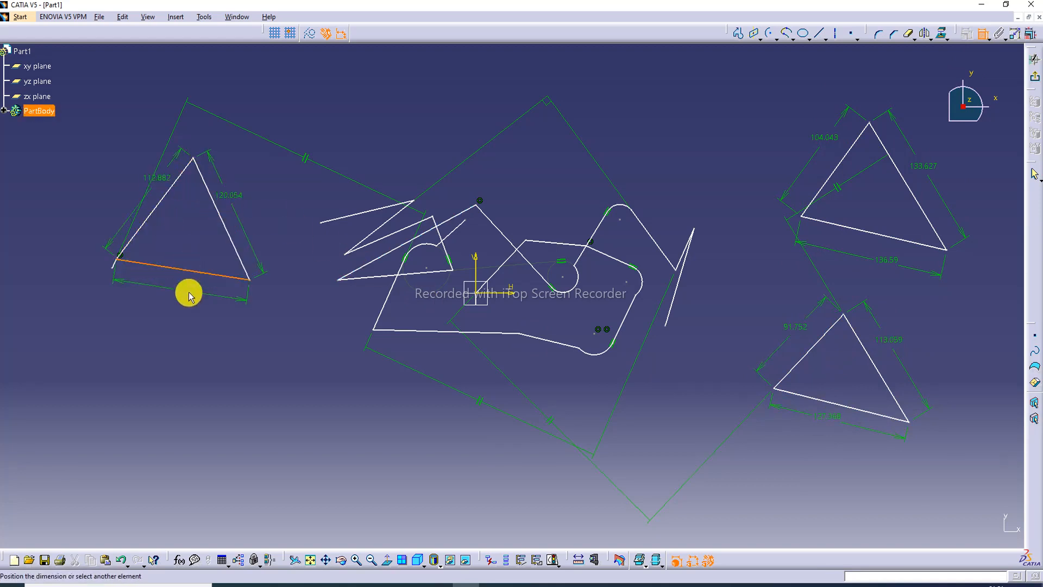
pyautogui.click(187, 289)
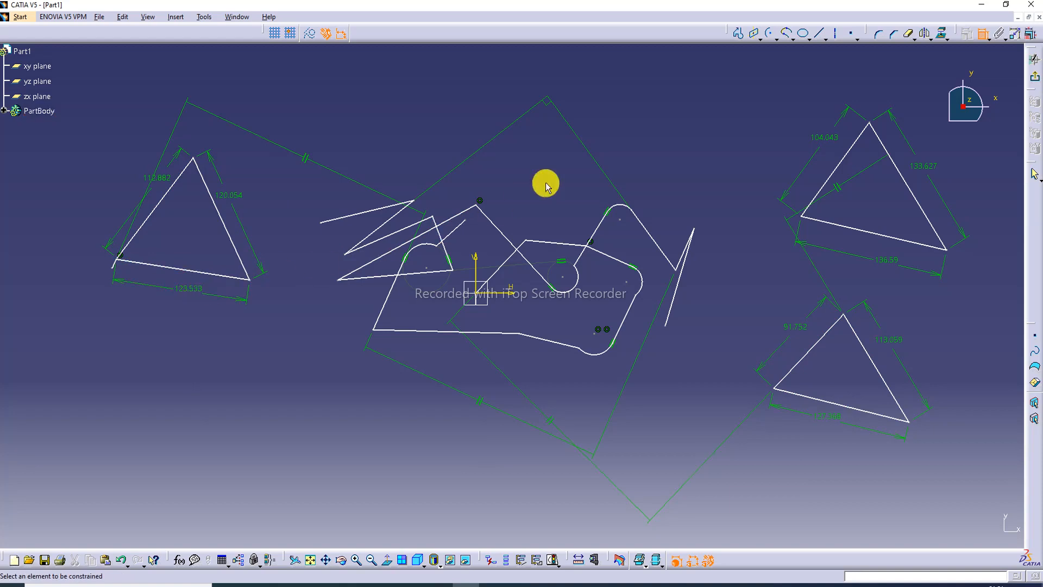
# Dimension the long bottom line of the first profile and the first and last lines of the zigzag profile
pyautogui.click(440, 332)
pyautogui.click(440, 342)
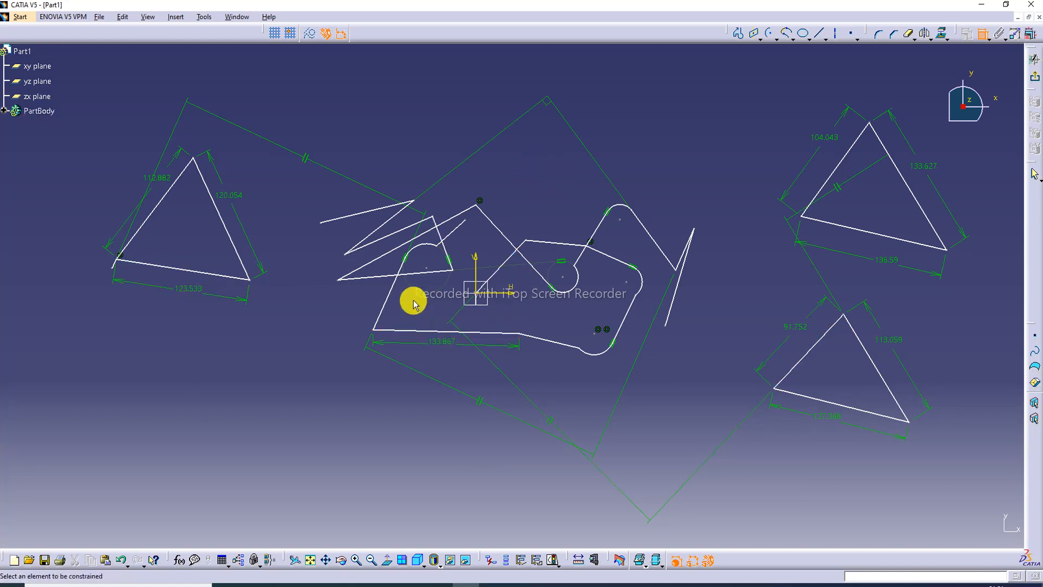
pyautogui.click(370, 211)
pyautogui.click(387, 195)
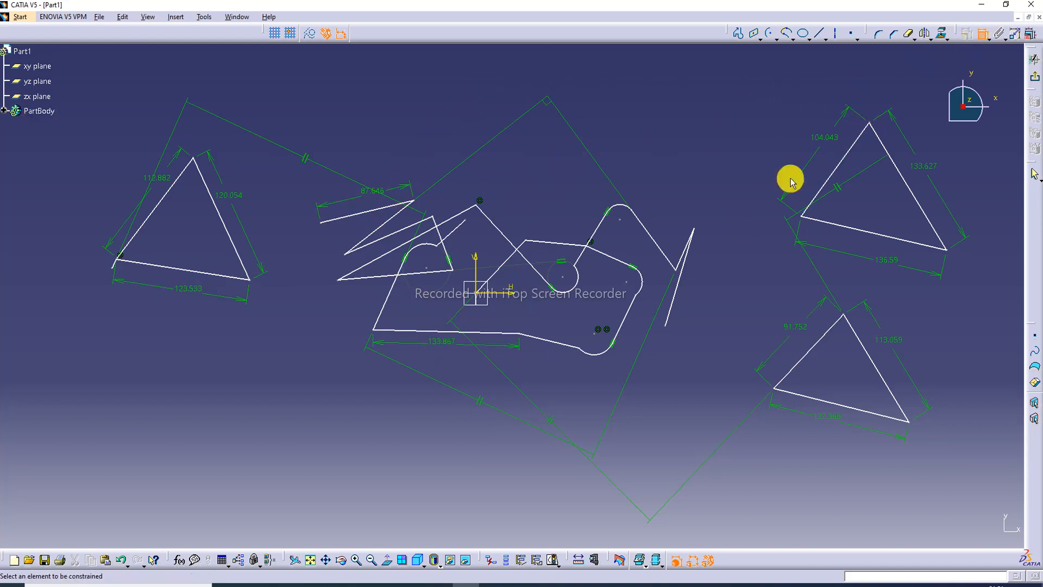
pyautogui.click(685, 279)
pyautogui.click(696, 278)
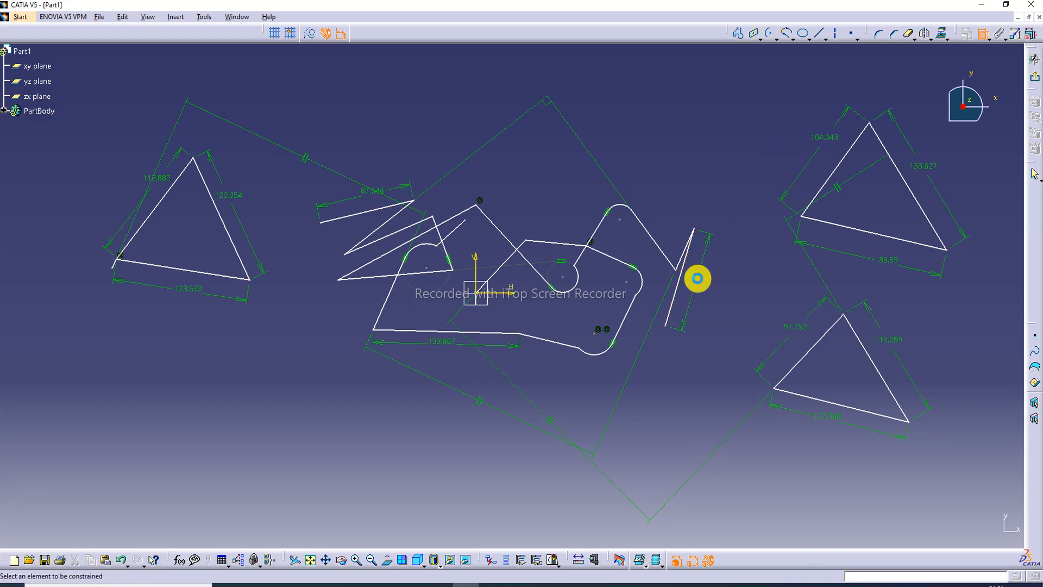
pyautogui.click(978, 37)
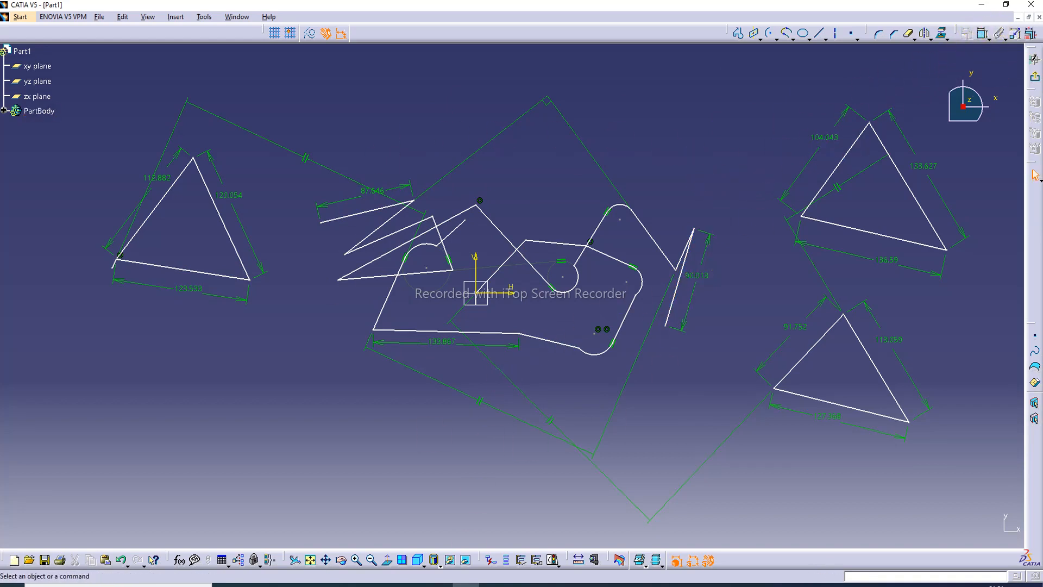
# Switch to the lecture PDF in the browser to view its Profile page
pyautogui.click(279, 583)
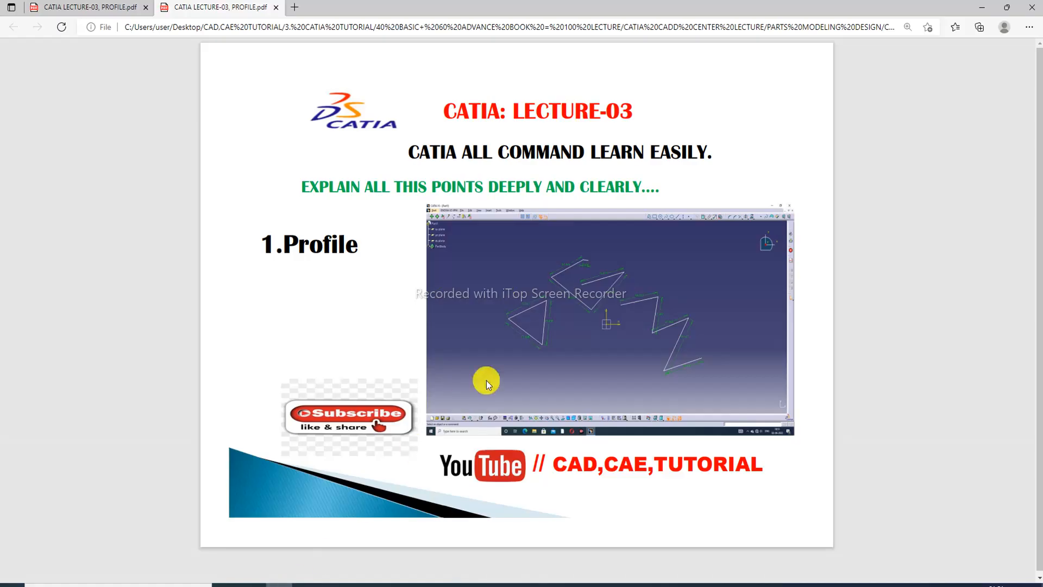